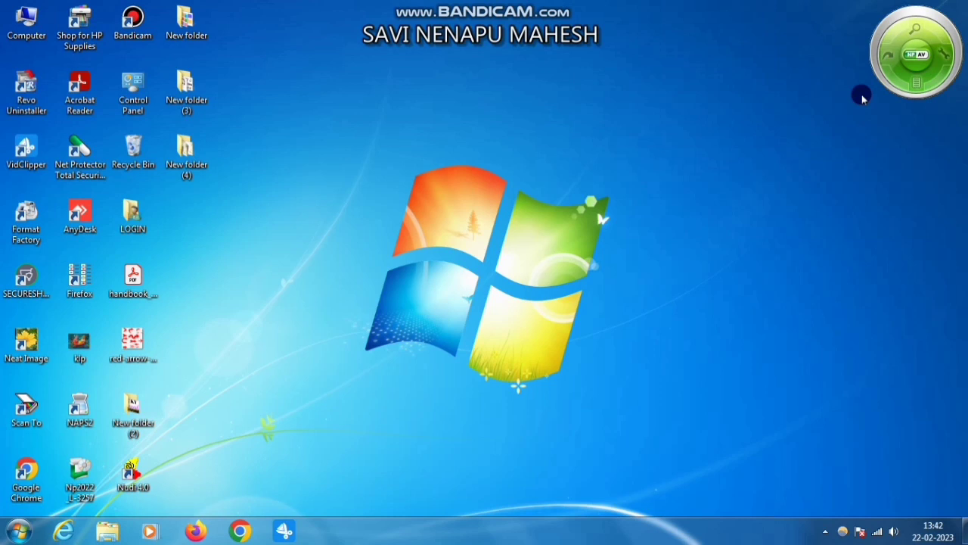
Launch Photoshop 7.0 and create a Letter-size 8.5 x 11 in, 300 ppi Grayscale document
left_click(21, 532)
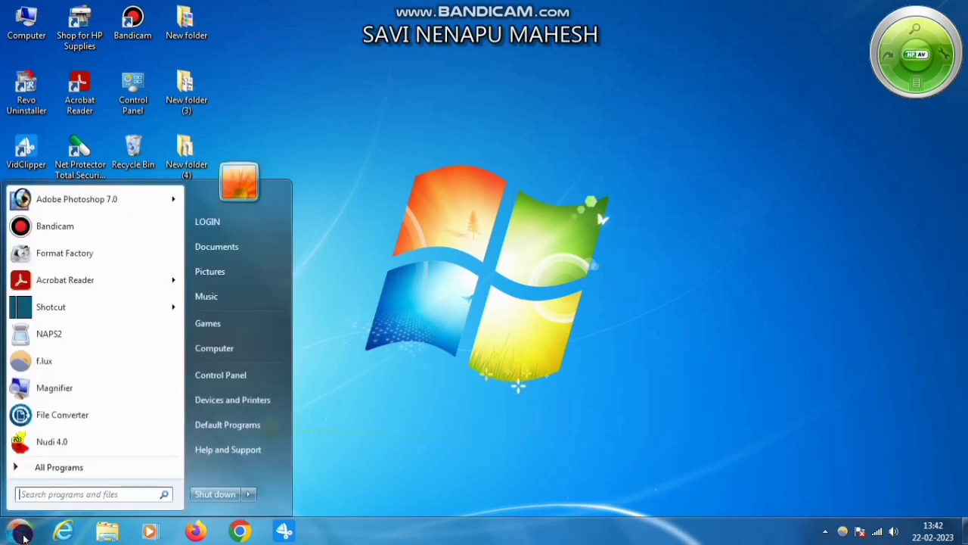
left_click(39, 203)
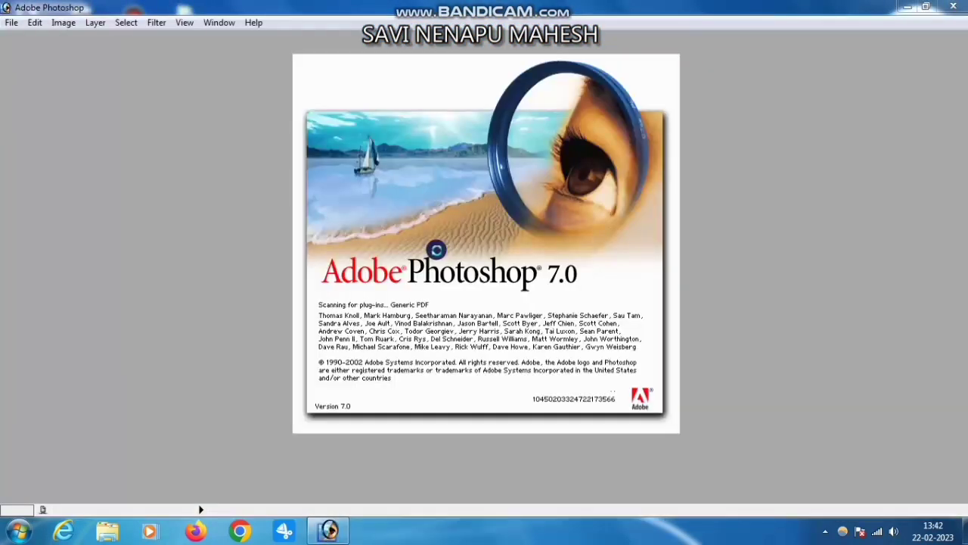
key("ctrl+n")
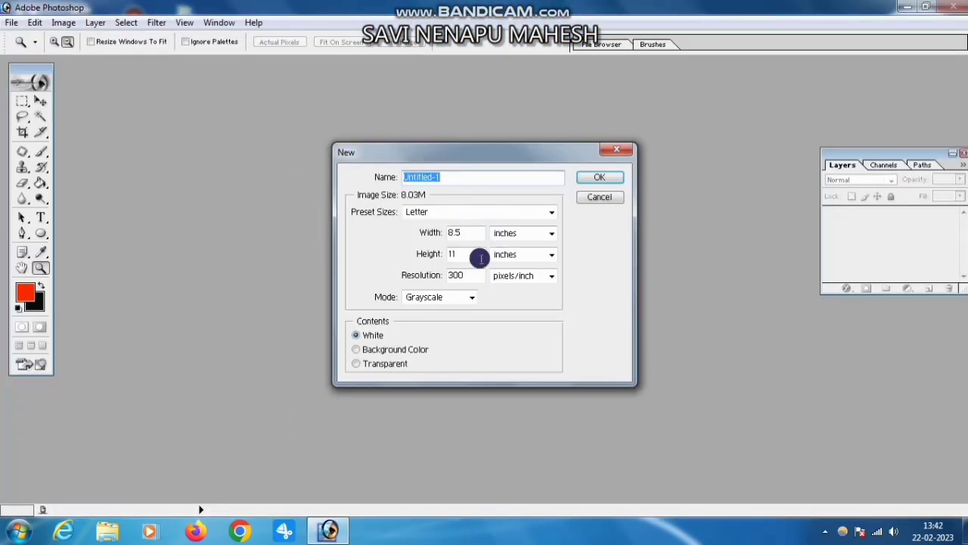
left_click(493, 215)
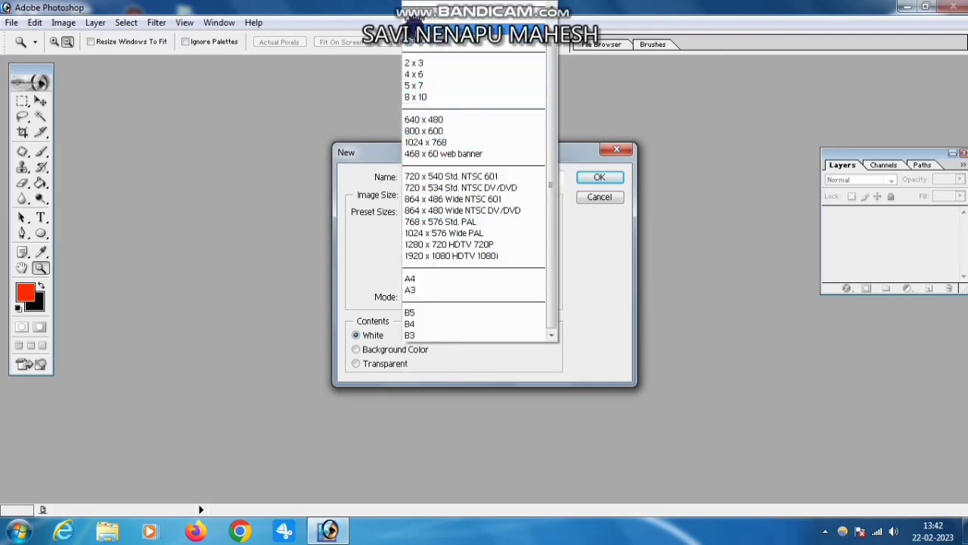
left_click(418, 18)
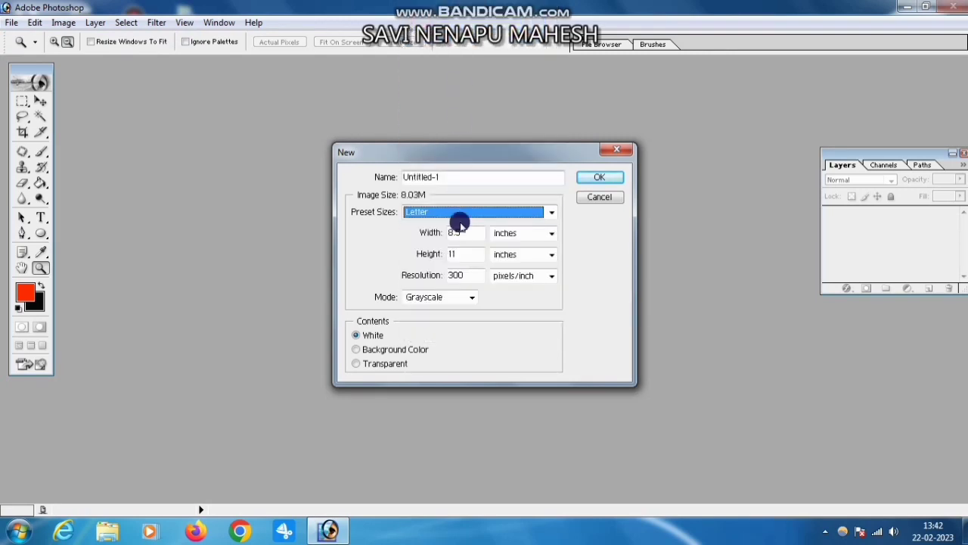
left_click(432, 297)
left_click(436, 324)
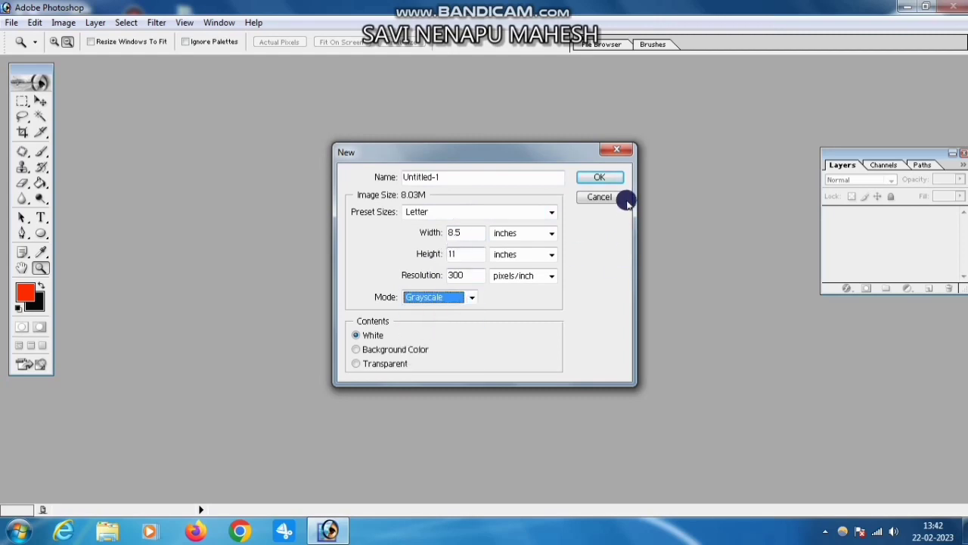
left_click(606, 179)
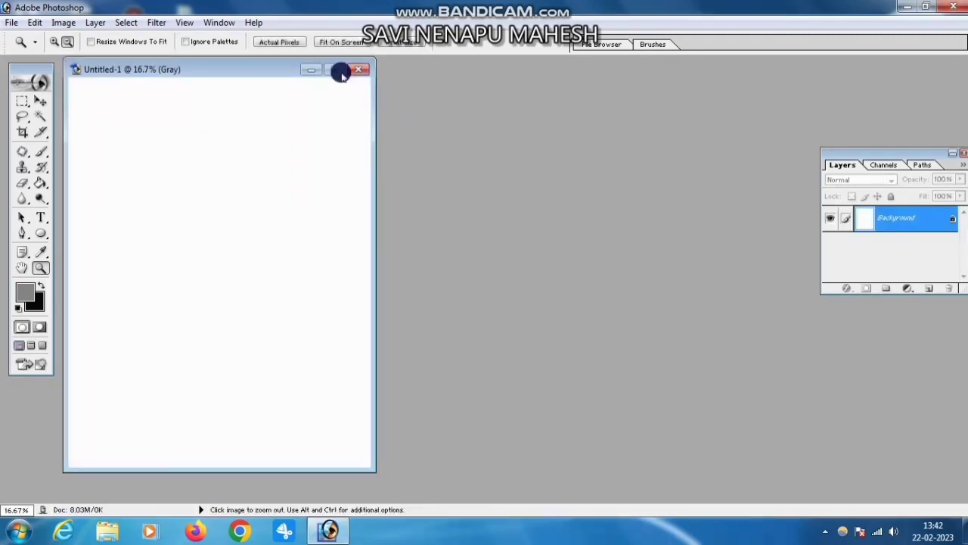
Maximize the document window and start a text layer in the WP MathB font
left_click(340, 70)
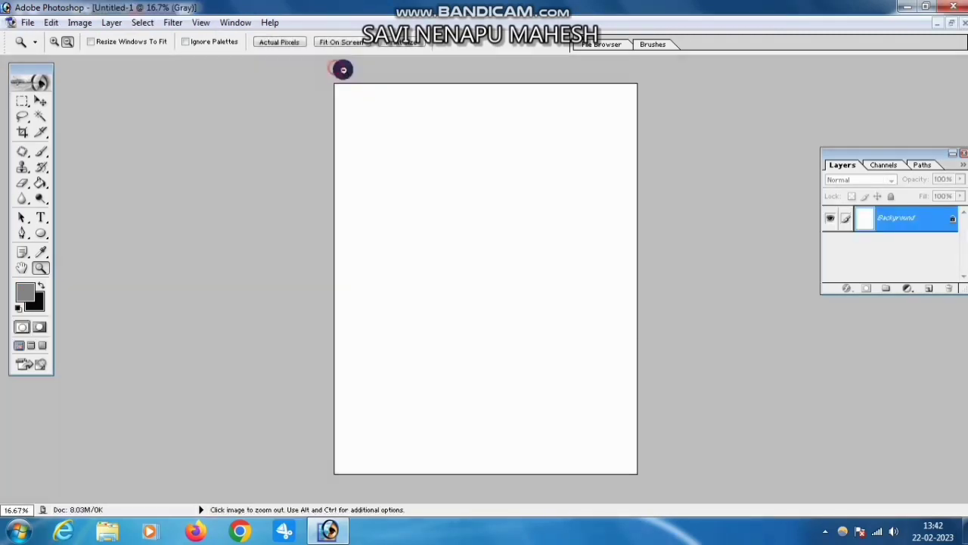
left_click(40, 218)
left_click(151, 42)
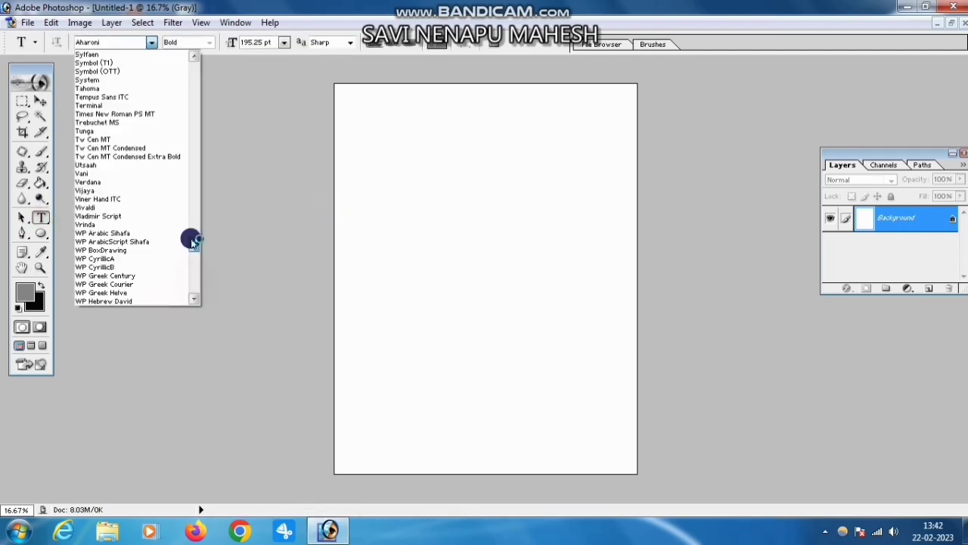
scroll(191, 251, "down", 5)
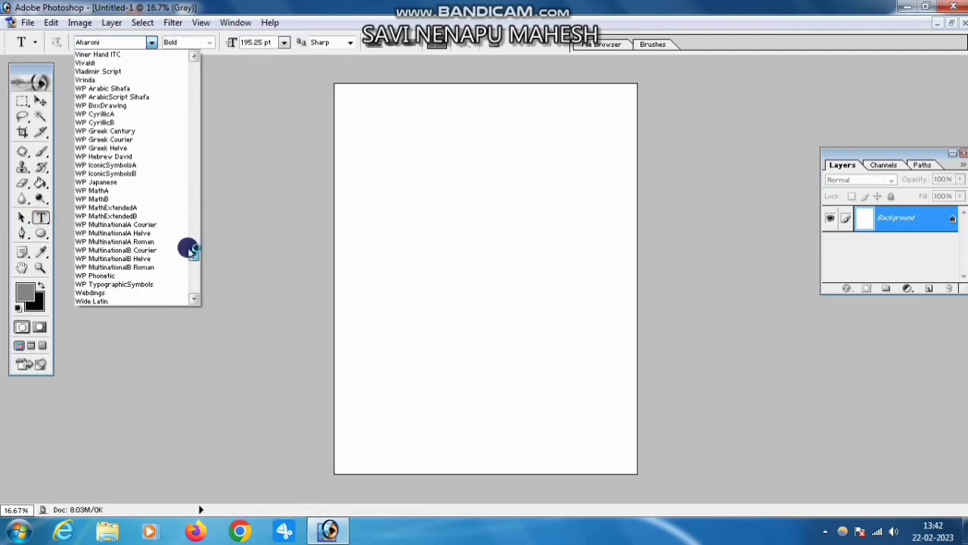
left_click(106, 199)
left_click(384, 221)
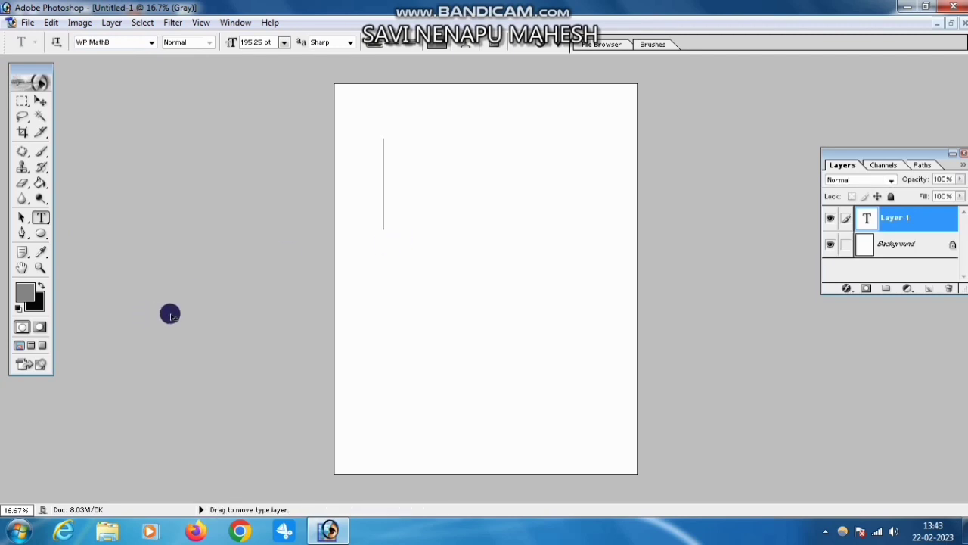
Rasterize the layer and Paint Bucket the whole canvas with near-black 020202
left_click(40, 182)
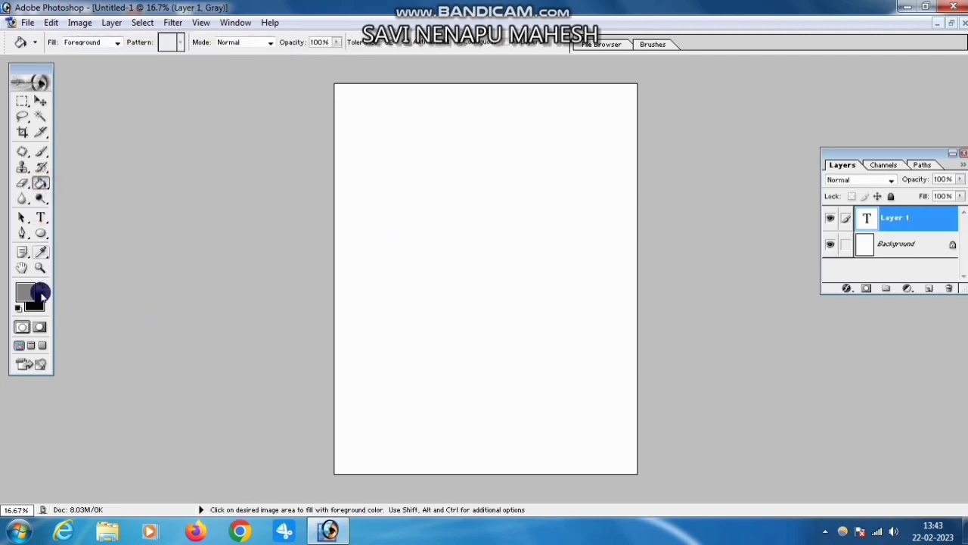
left_click(28, 292)
left_click(45, 390)
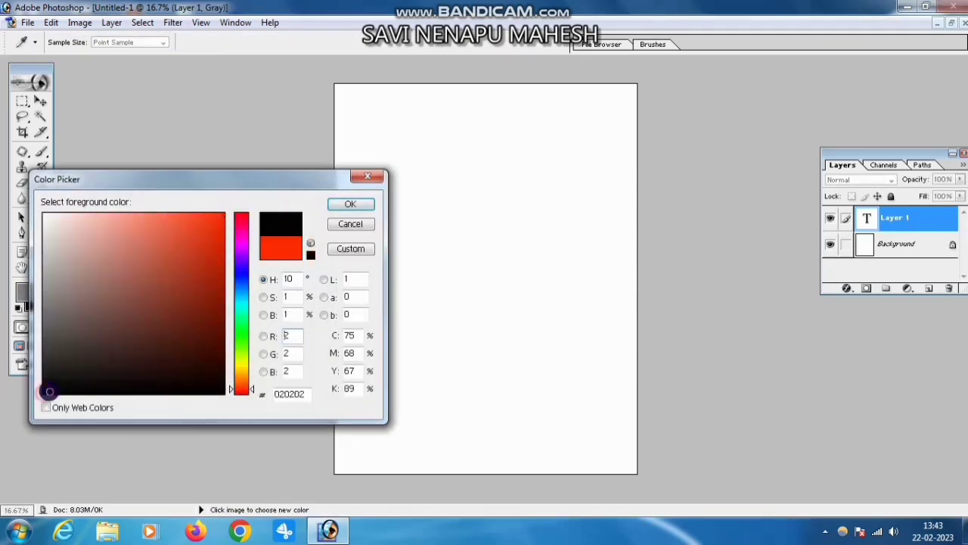
left_click(334, 206)
left_click(380, 225)
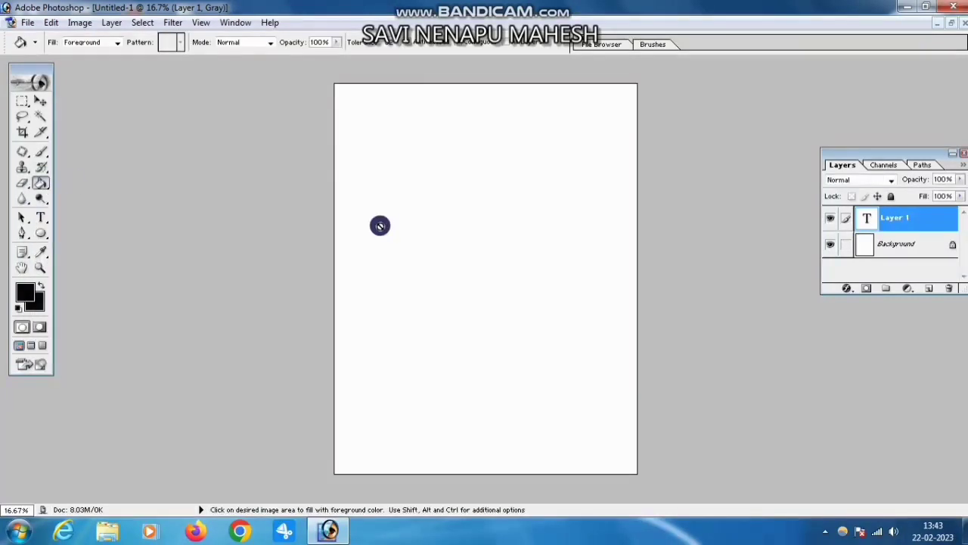
left_click(466, 214)
left_click(466, 215)
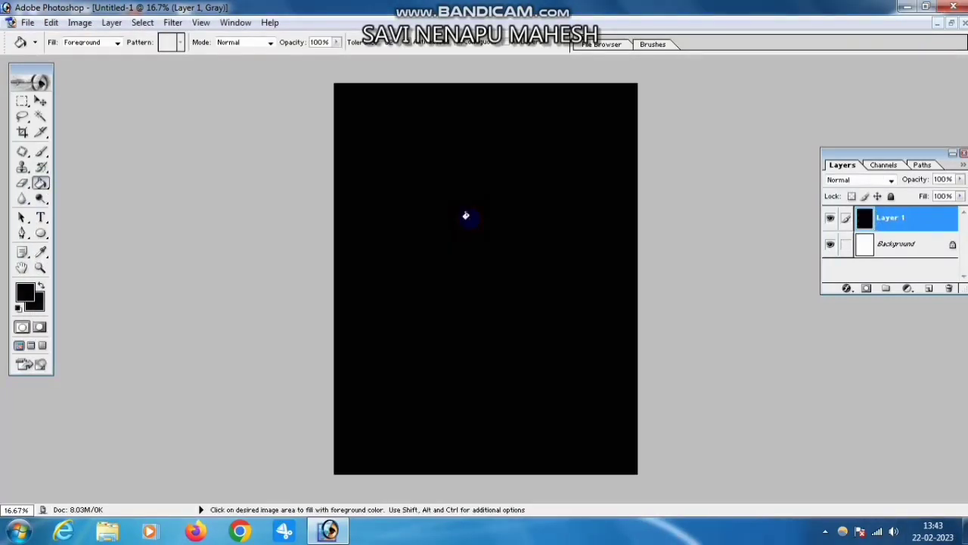
Set the foreground colour to near-white FAF9F9
left_click(25, 290)
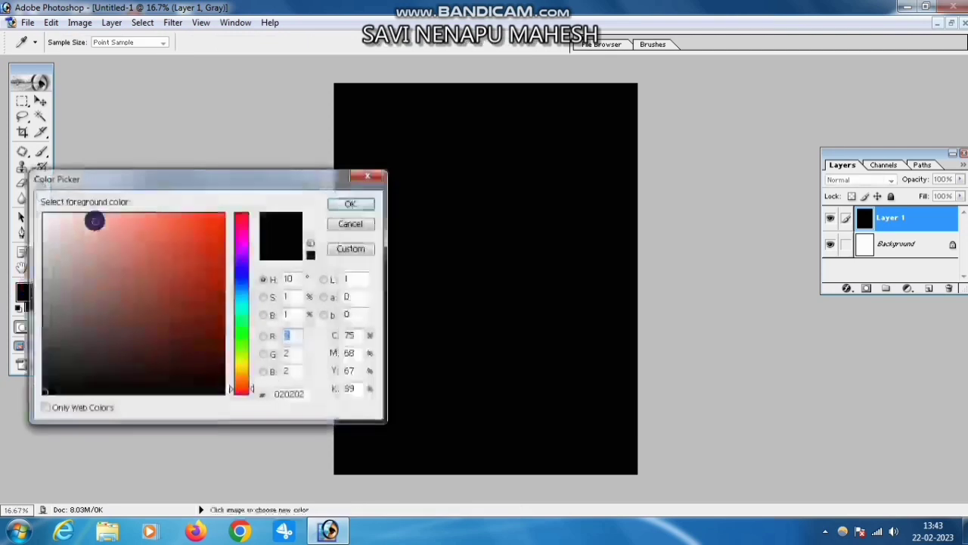
left_click(44, 216)
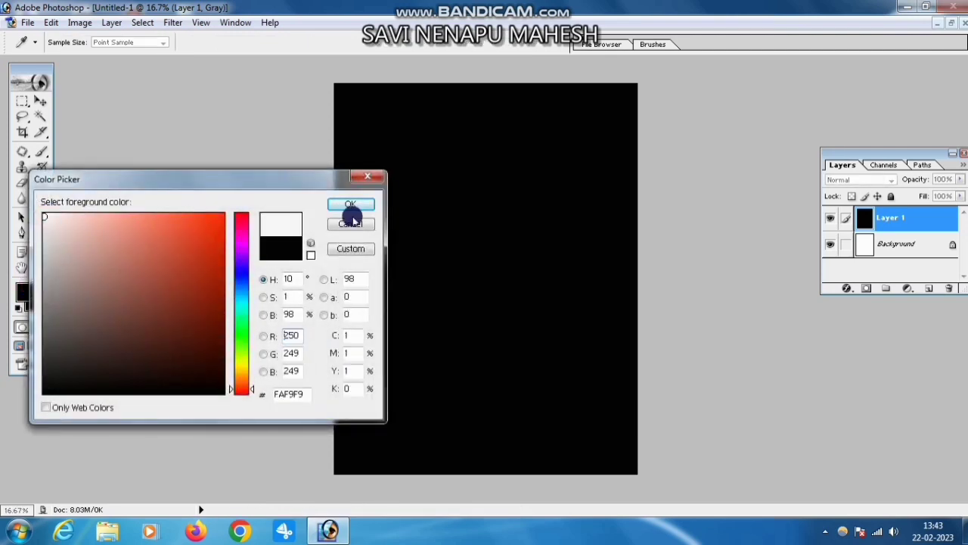
left_click(352, 210)
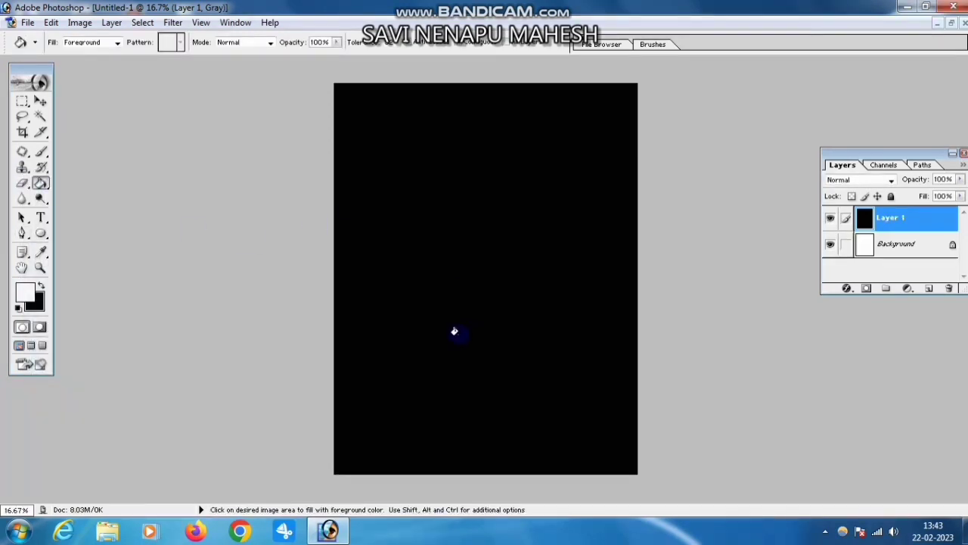
Type the word 'RCB' in white on a new text layer
left_click(41, 217)
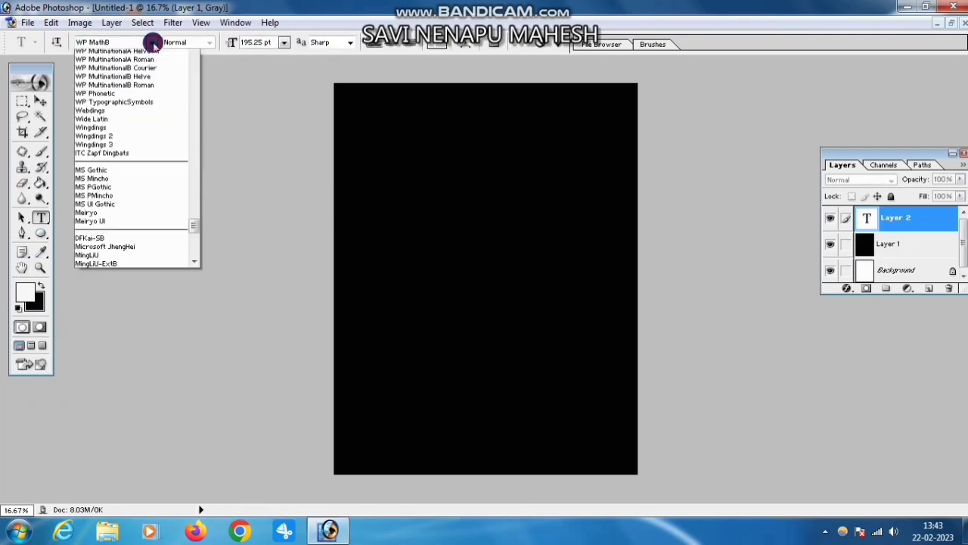
left_click(152, 43)
left_click_drag(193, 267, 197, 236)
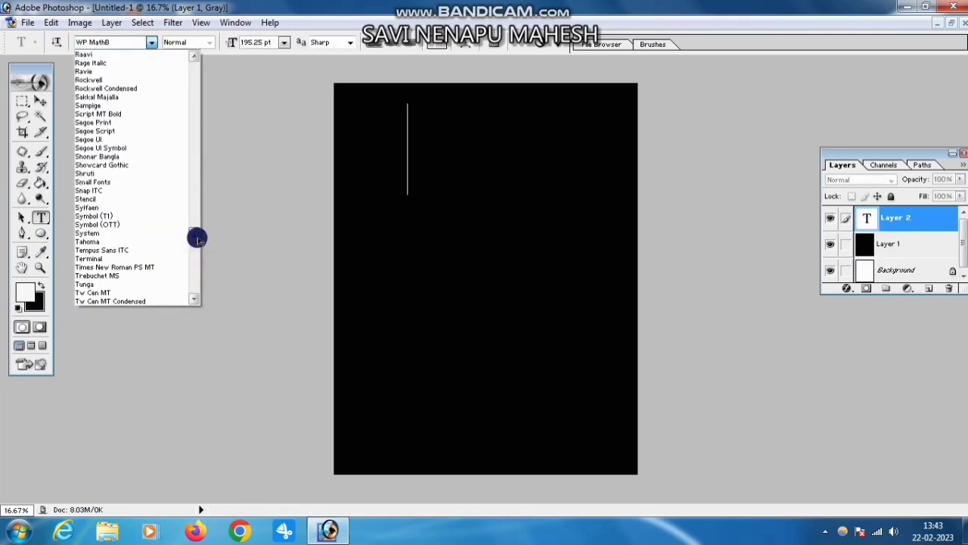
left_click(108, 190)
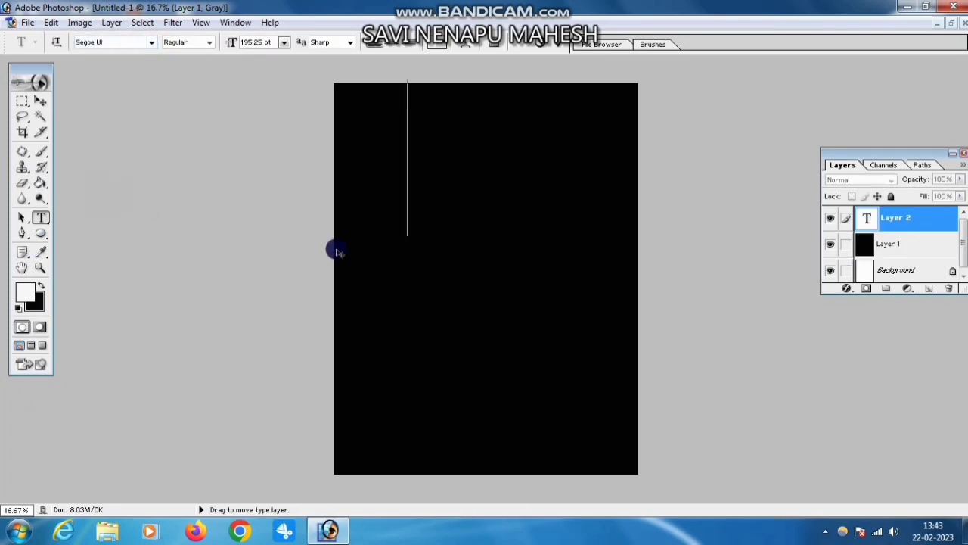
type("r")
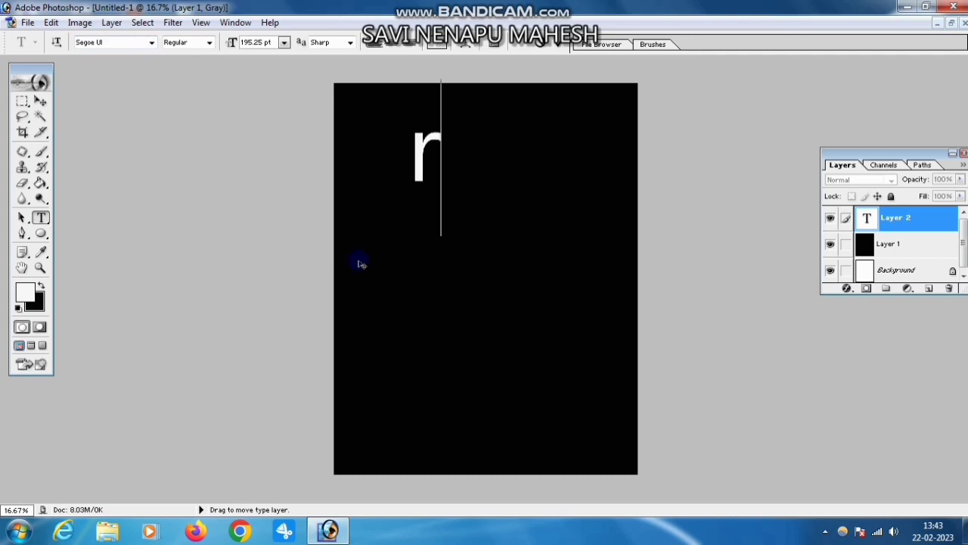
key("BackSpace")
type("R")
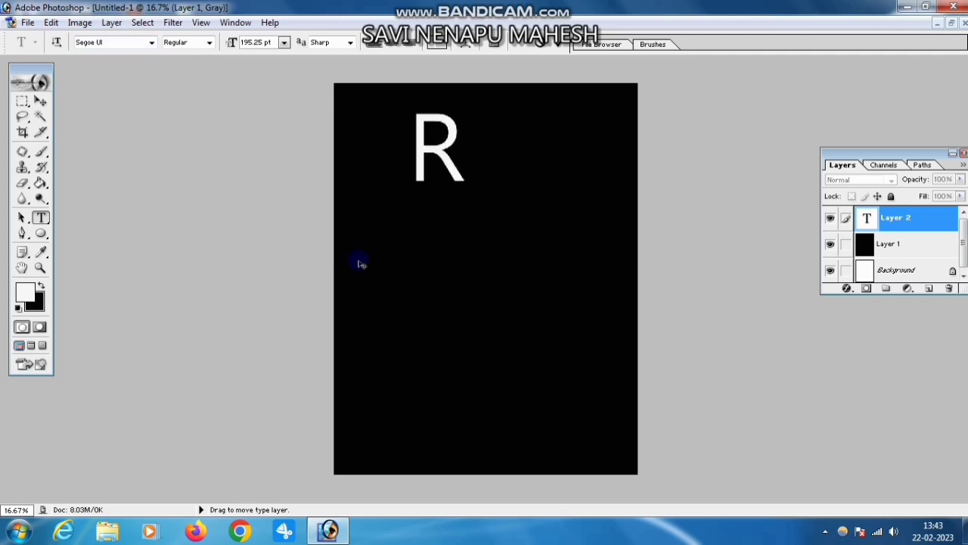
type("CB")
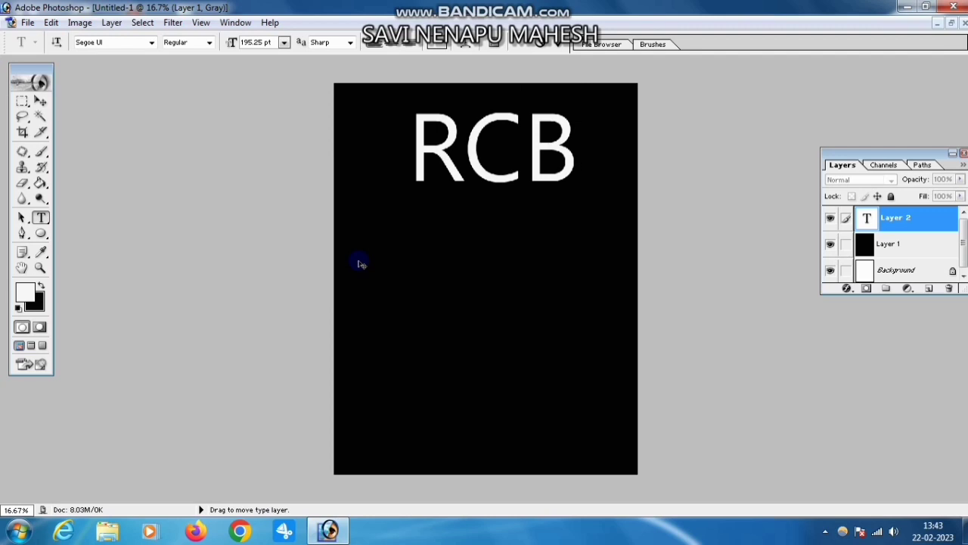
left_click(40, 101)
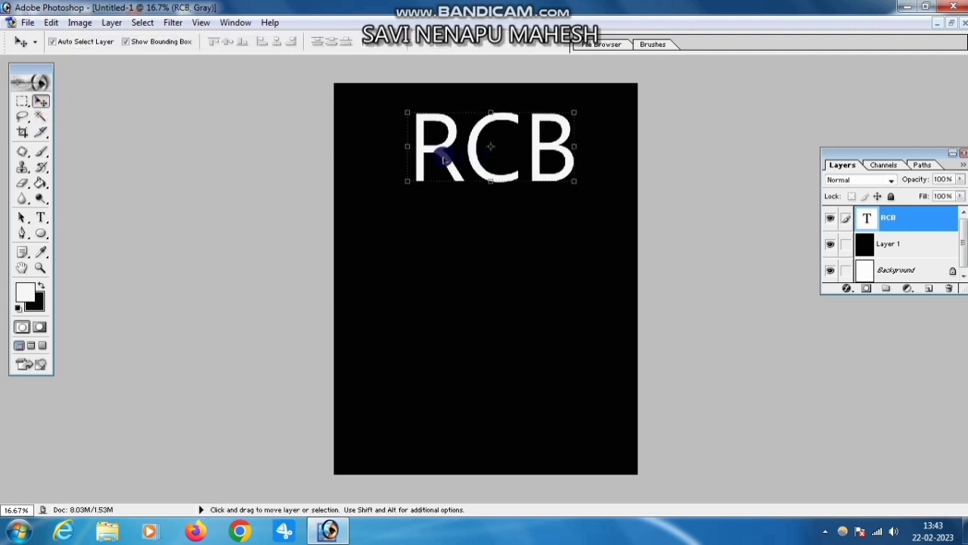
Move RCB down toward mid-canvas and change its font to Aharoni Bold
left_click_drag(445, 159, 437, 226)
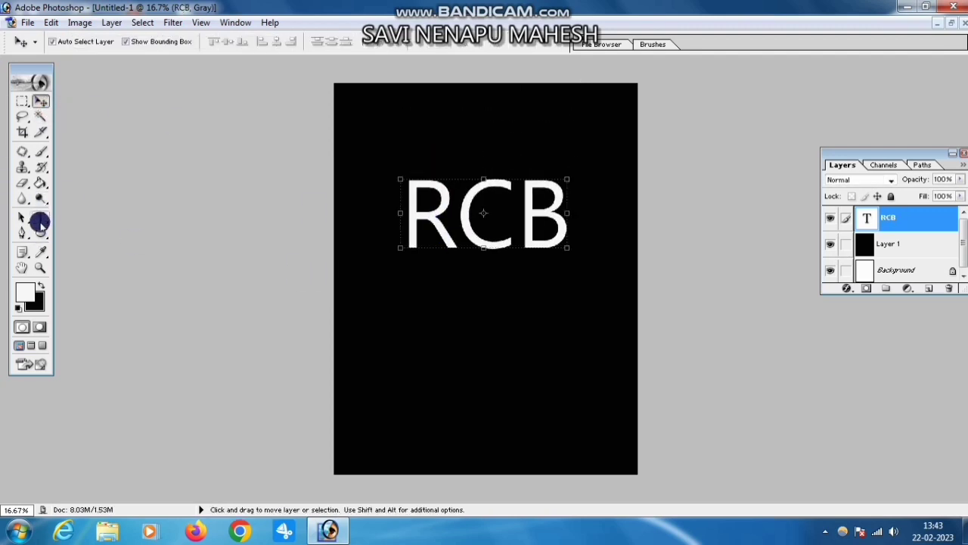
left_click(40, 219)
left_click(114, 43)
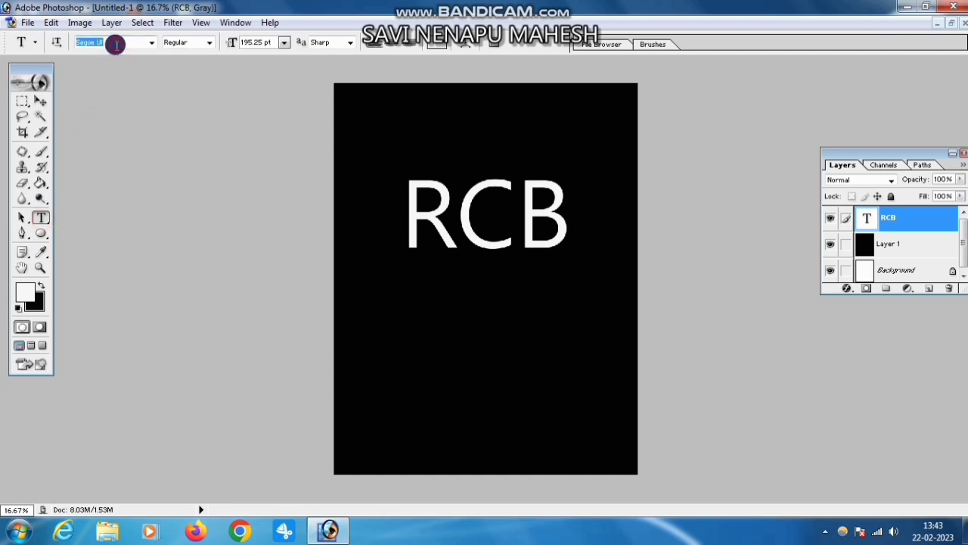
type("Aharoni")
key("Return")
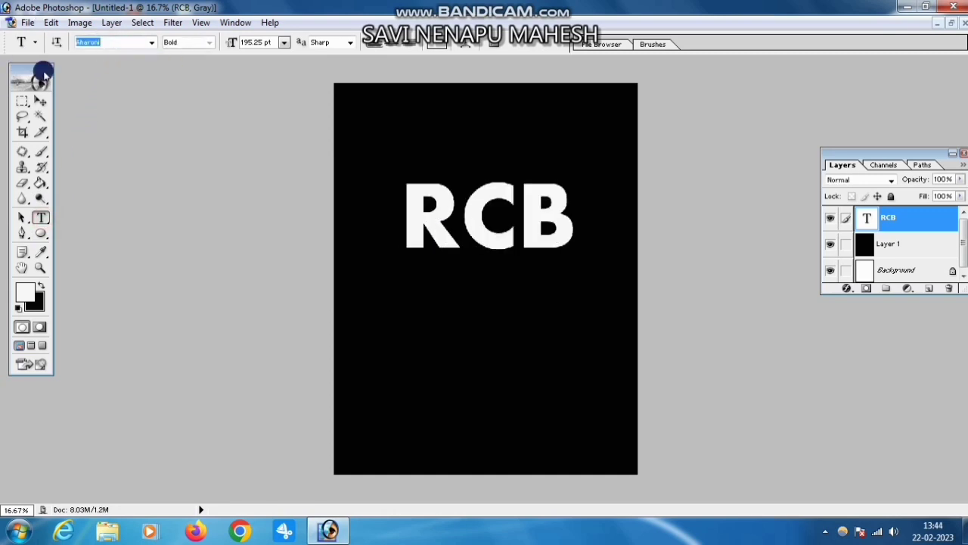
left_click(40, 100)
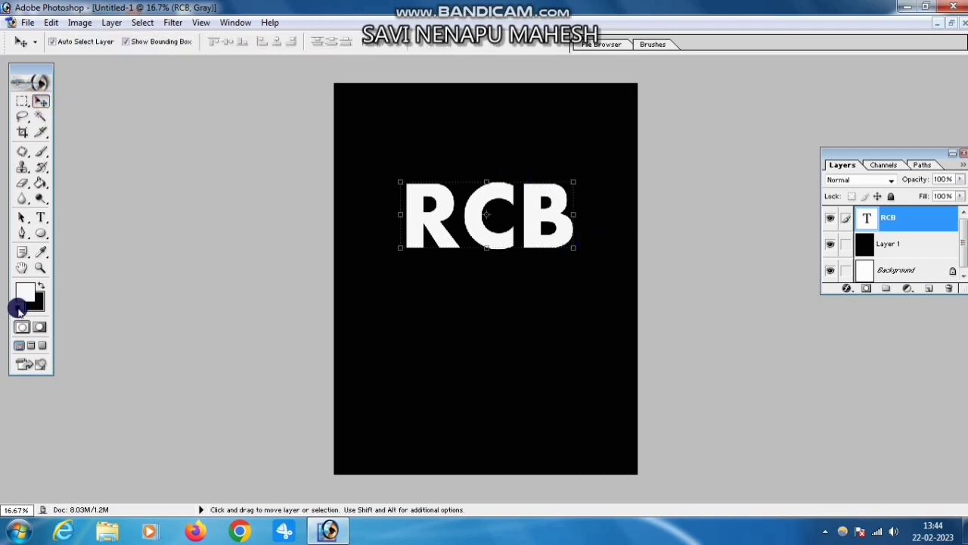
Zoom to 33.3%, then merge the RCB text into Layer 1 and that into the Background
left_click(40, 267)
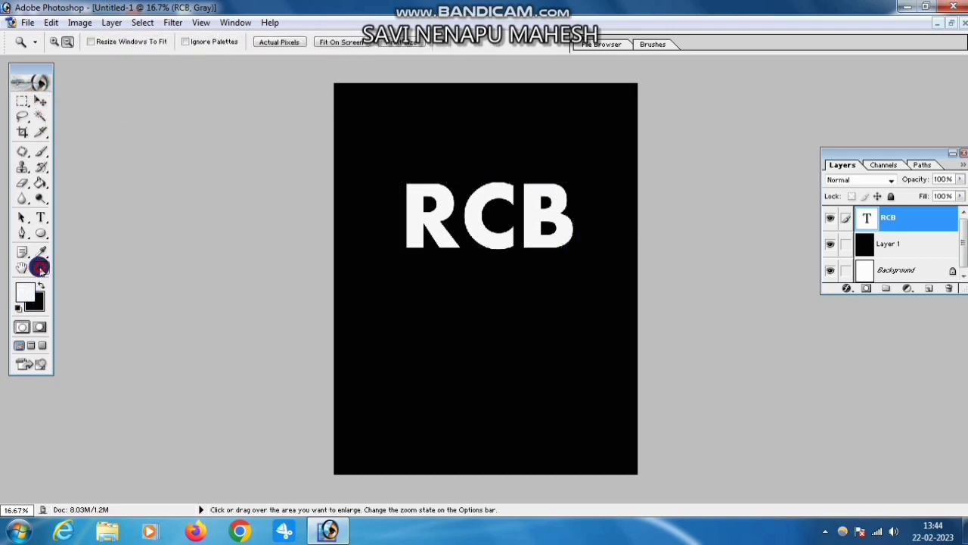
left_click(54, 42)
left_click(507, 217)
left_click(447, 228)
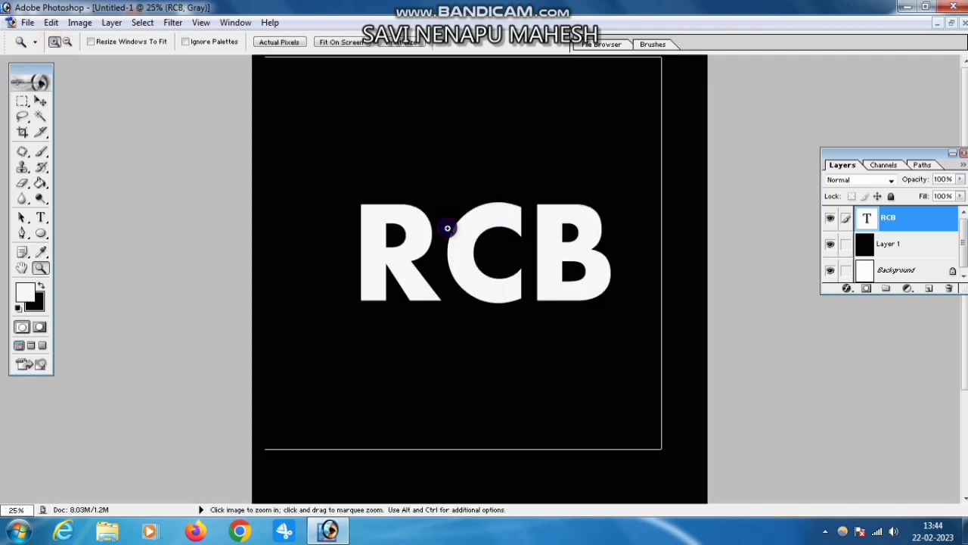
left_click(40, 100)
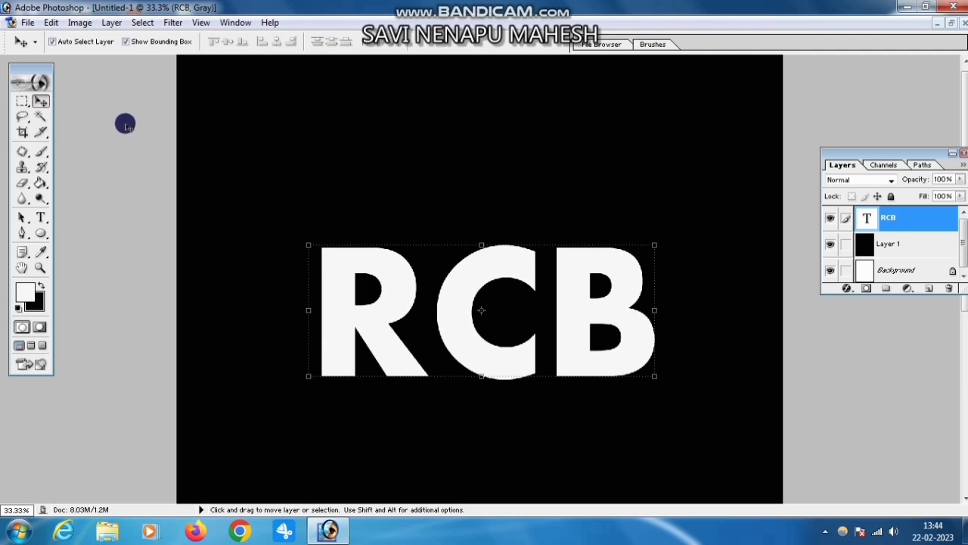
key("super+plus")
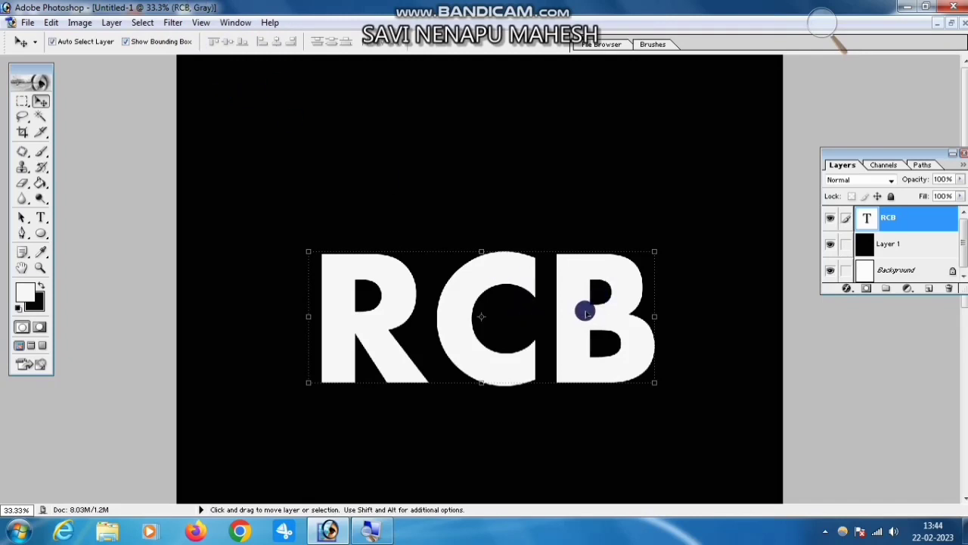
key("ctrl+e")
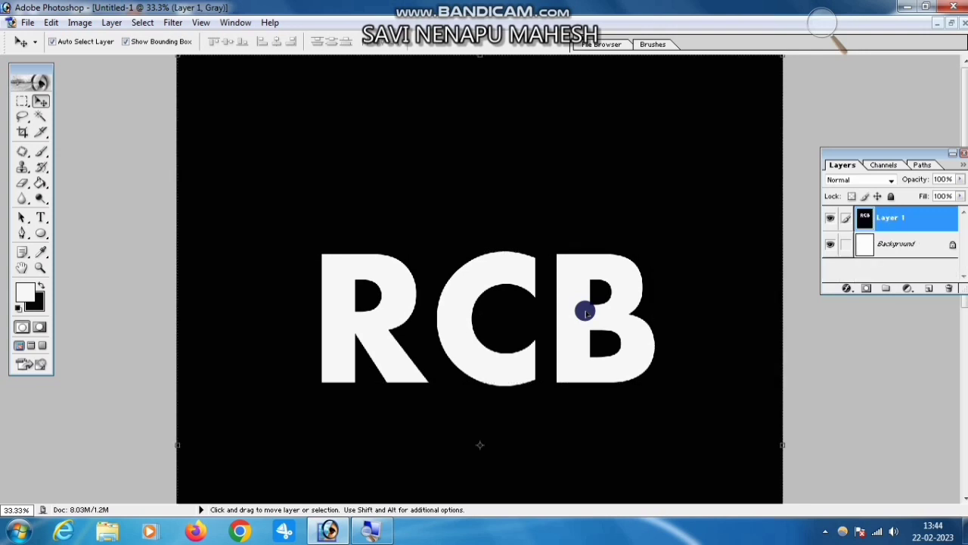
key("ctrl+e")
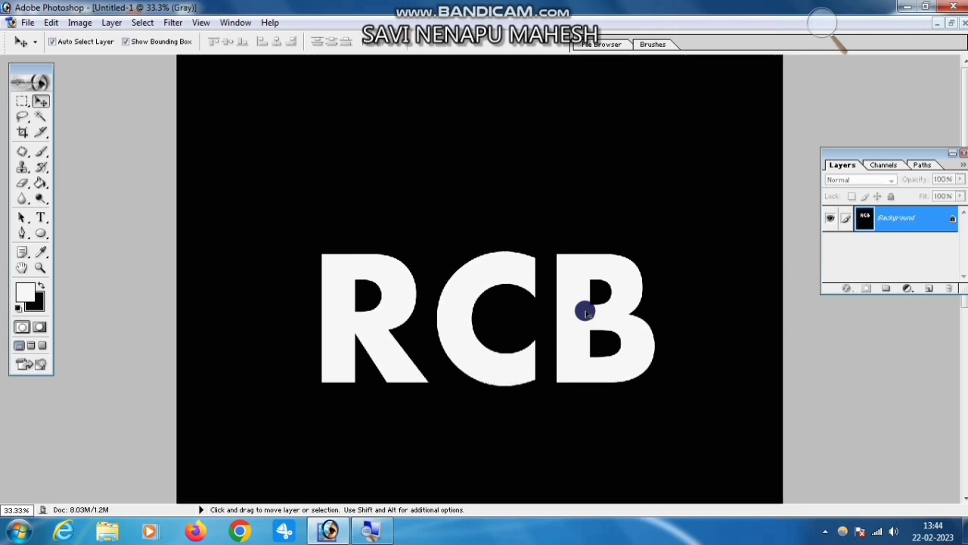
Rotate the canvas 90° clockwise and zoom out to view the whole image
left_click(80, 23)
mouse_move(115, 165)
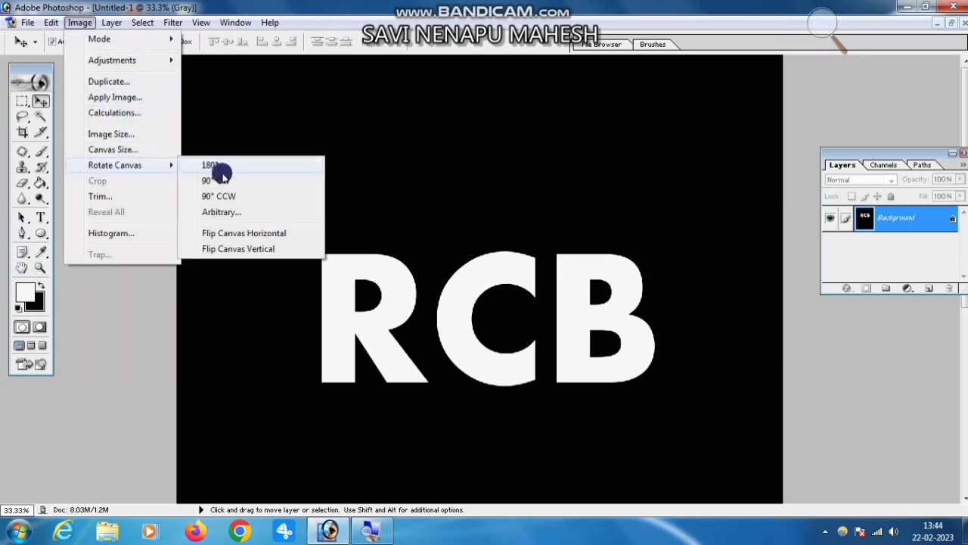
left_click(220, 180)
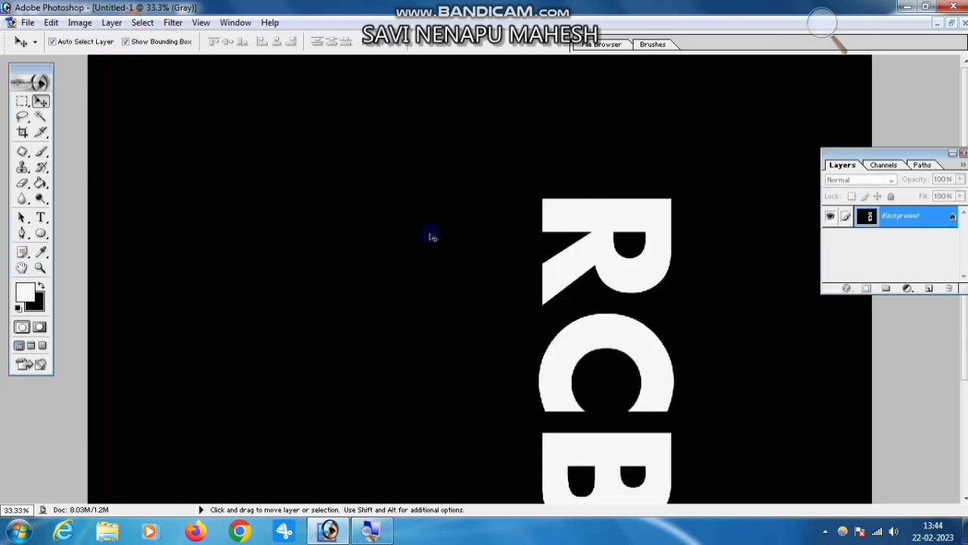
left_click(40, 267)
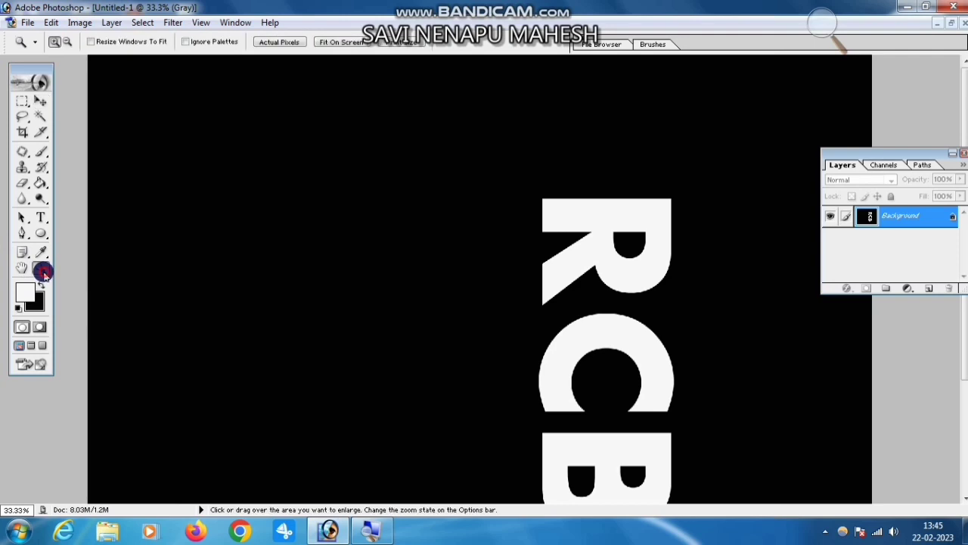
left_click(590, 314, "alt")
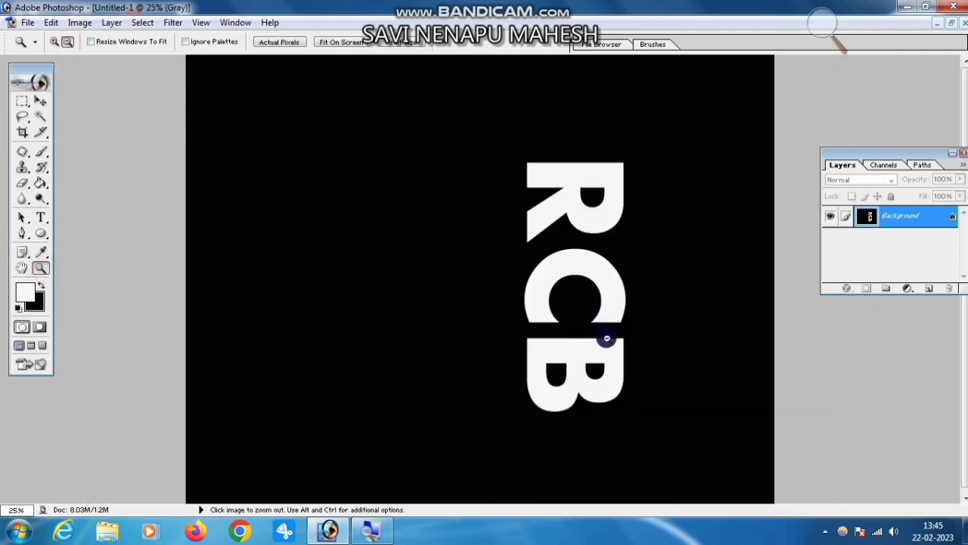
Zoom in to inspect the vertical RCB letters, then zoom back out to the full document
left_click(55, 42)
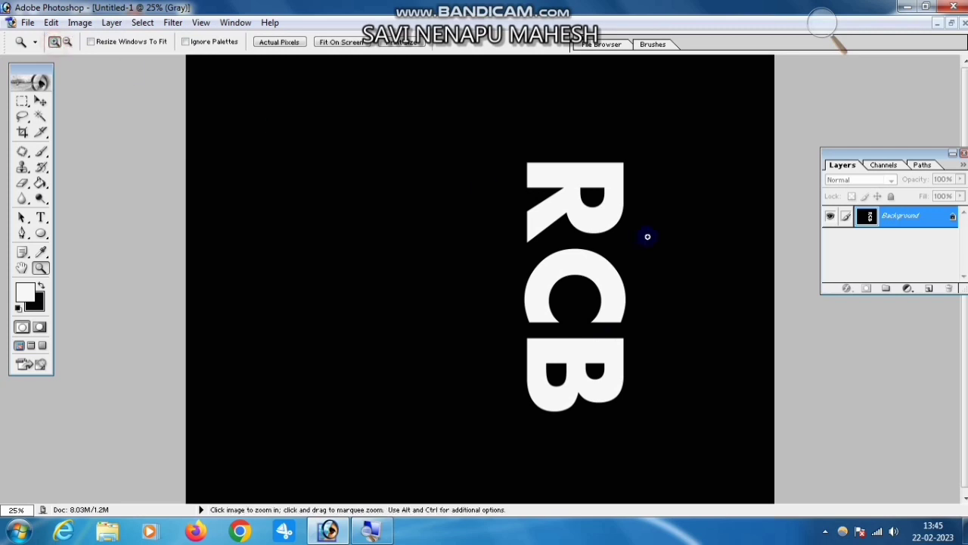
left_click(658, 261)
left_click(684, 311)
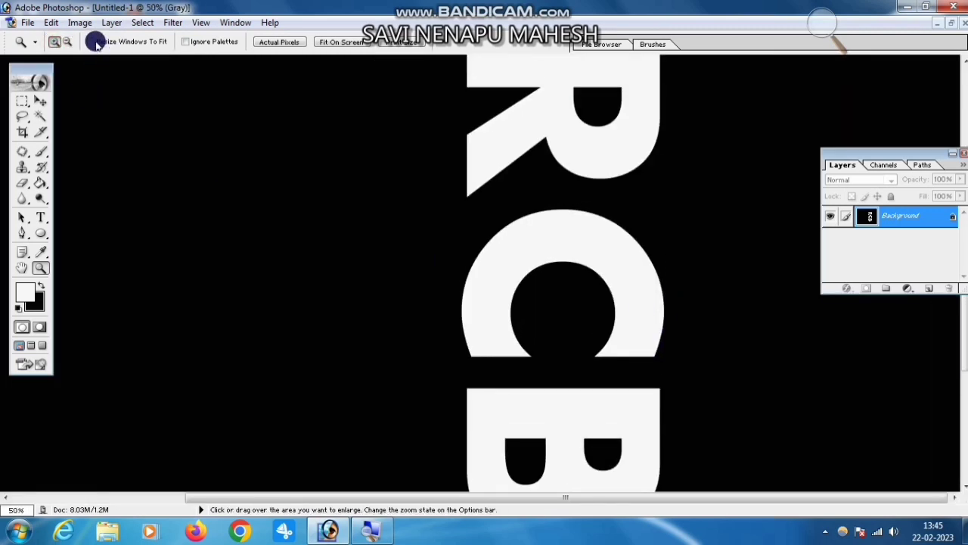
left_click(67, 42)
left_click(621, 263)
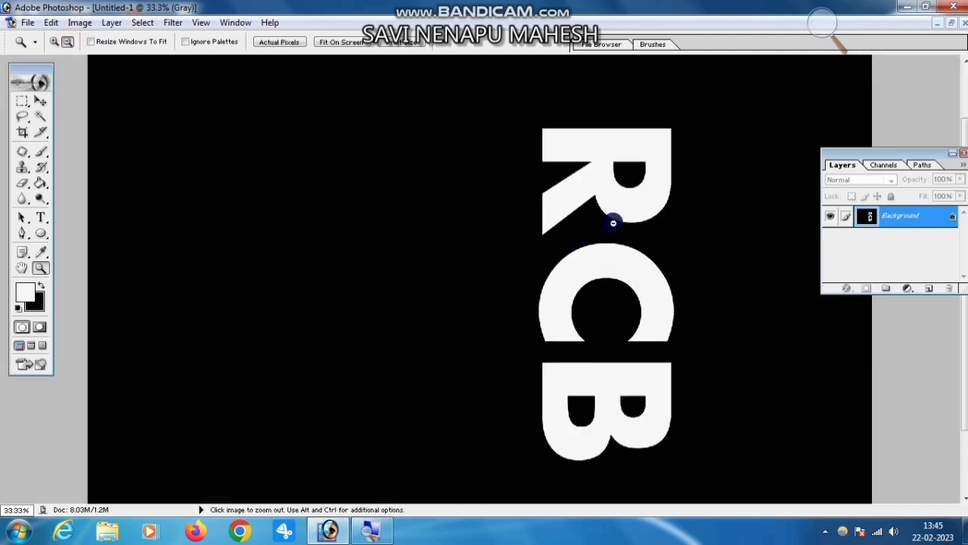
left_click(171, 24)
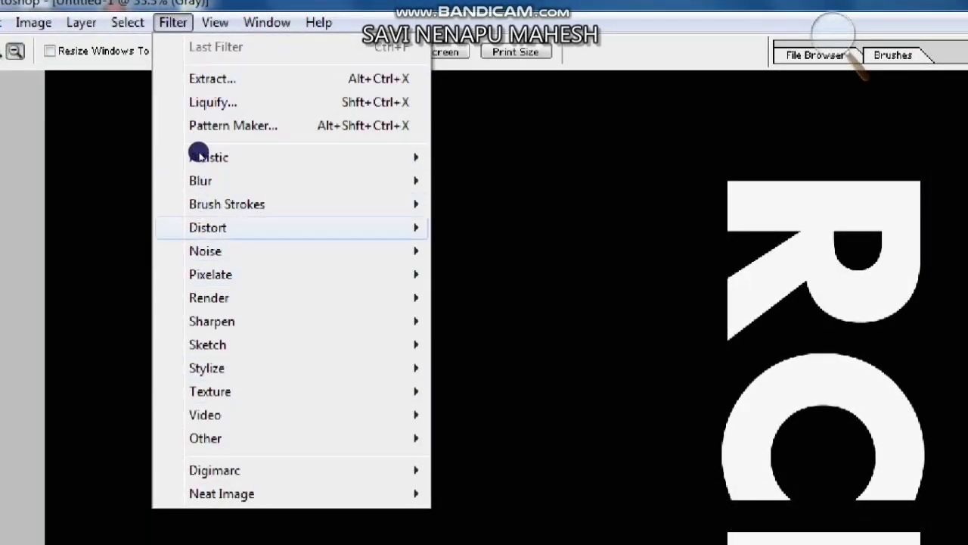
mouse_move(207, 366)
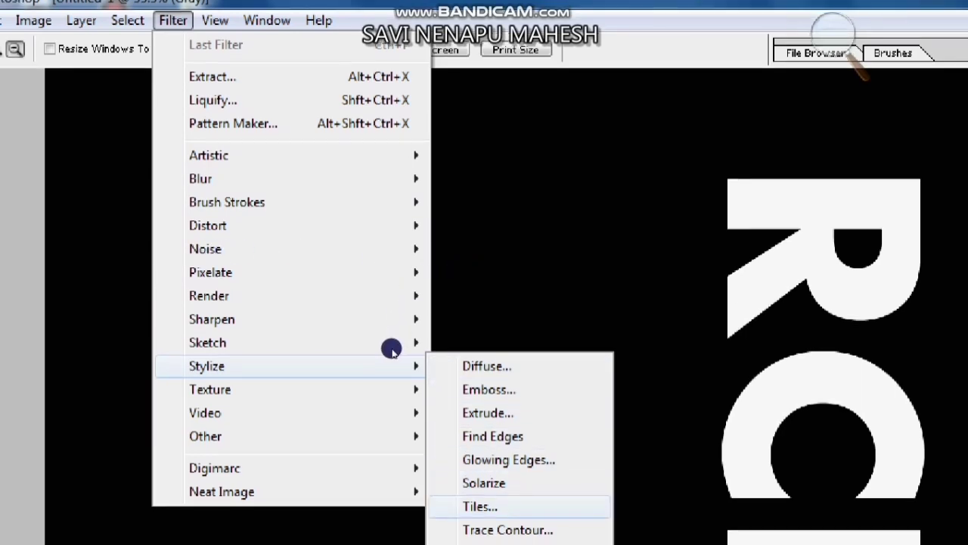
Apply the Stylize > Wind filter with Method Wind and Direction From the Left
key("Down")
key("Down")
key("Return")
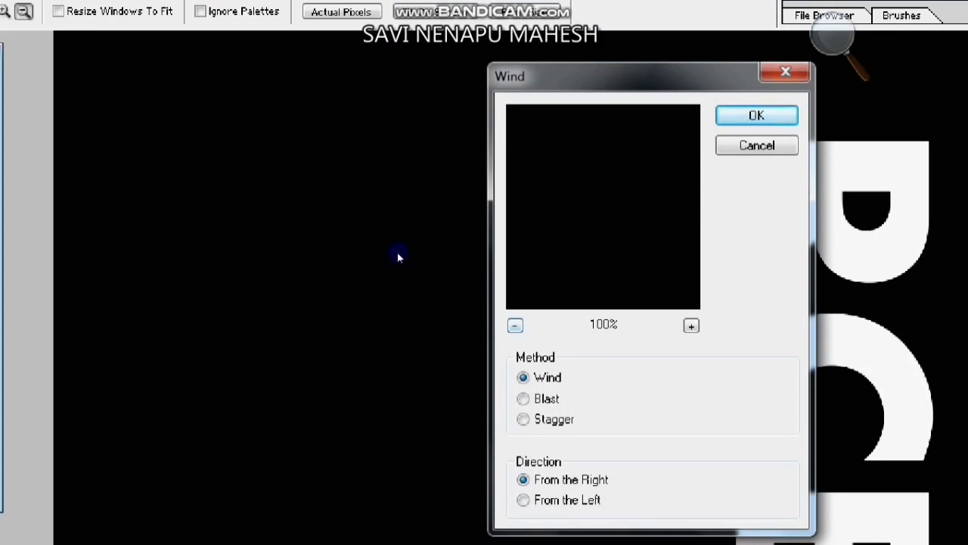
key("ctrl+minus")
key("ctrl+minus")
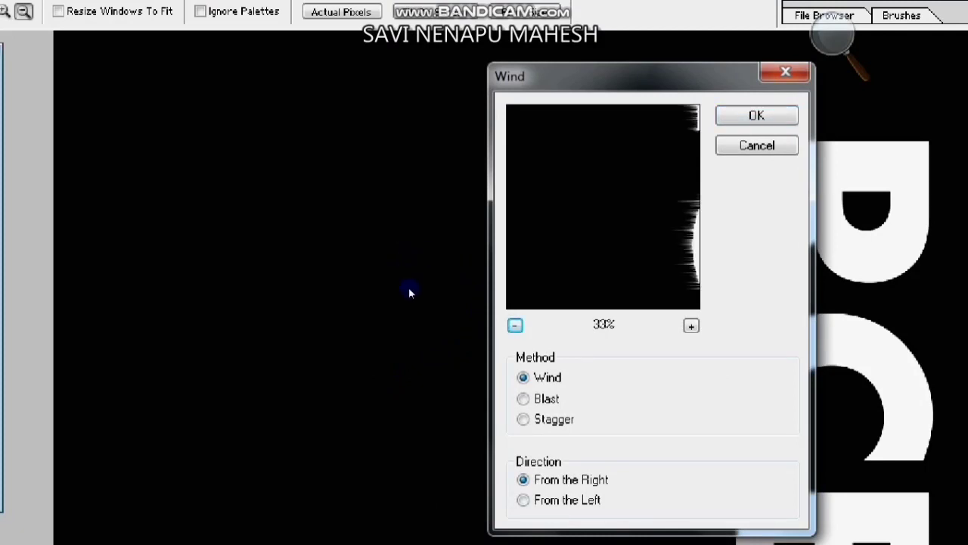
key("alt+l")
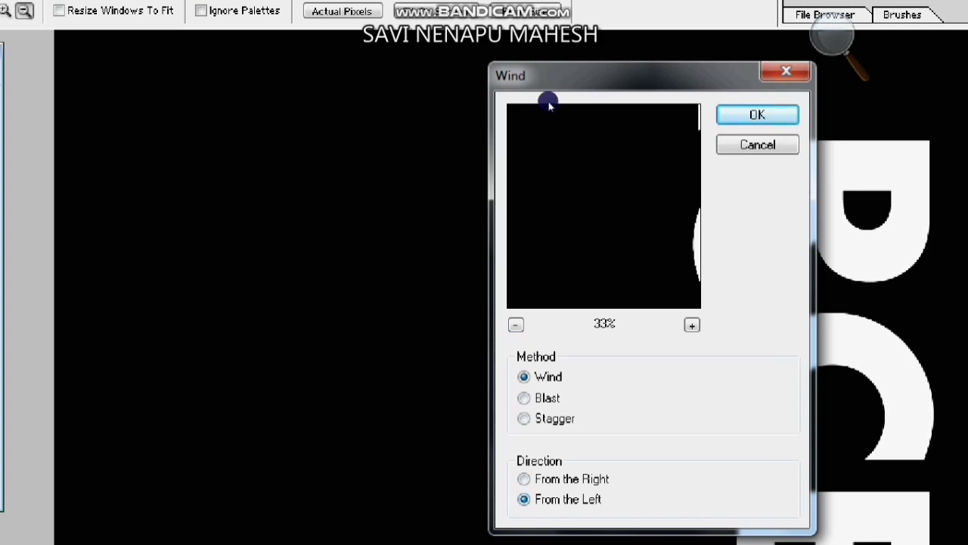
key("Return")
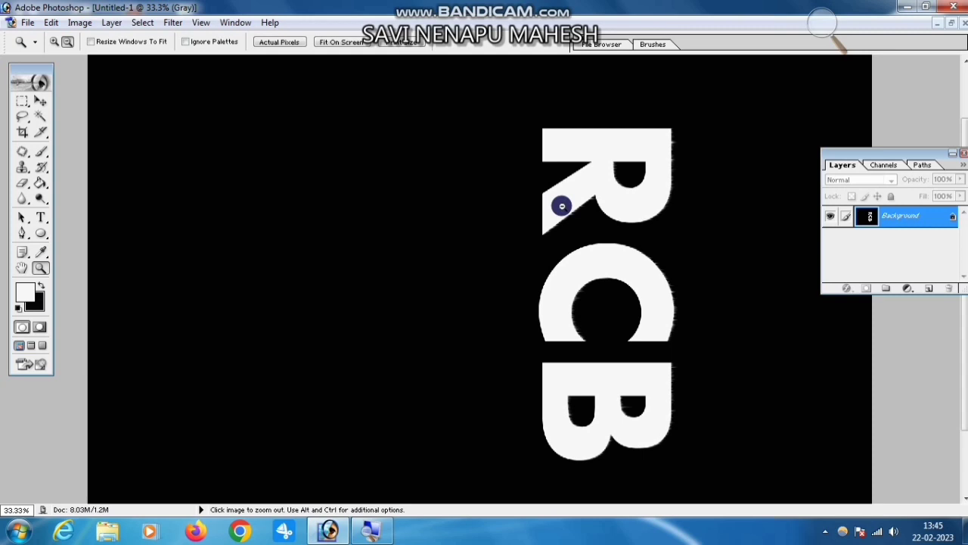
Reapply Wind three times with Ctrl+F, then undo two passes and redo one
key("ctrl+f")
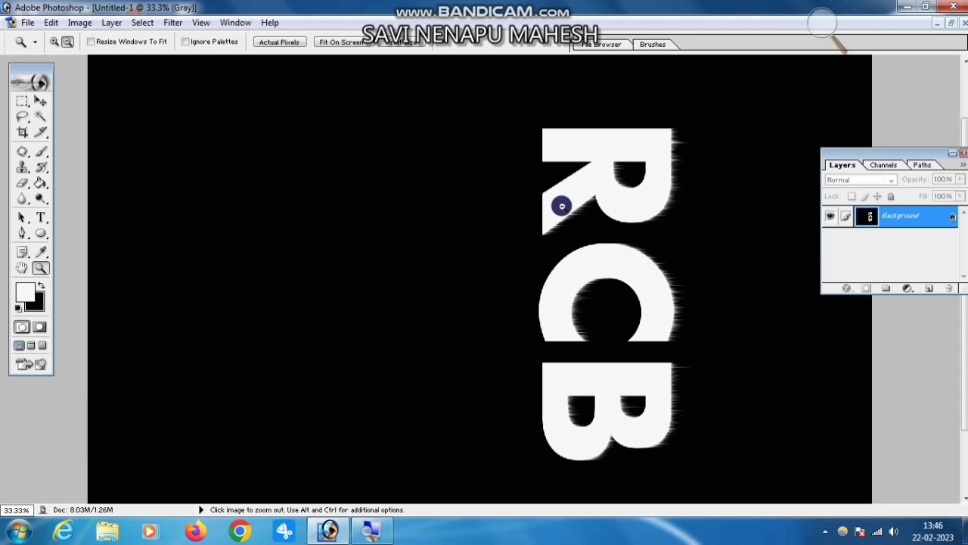
key("ctrl+f")
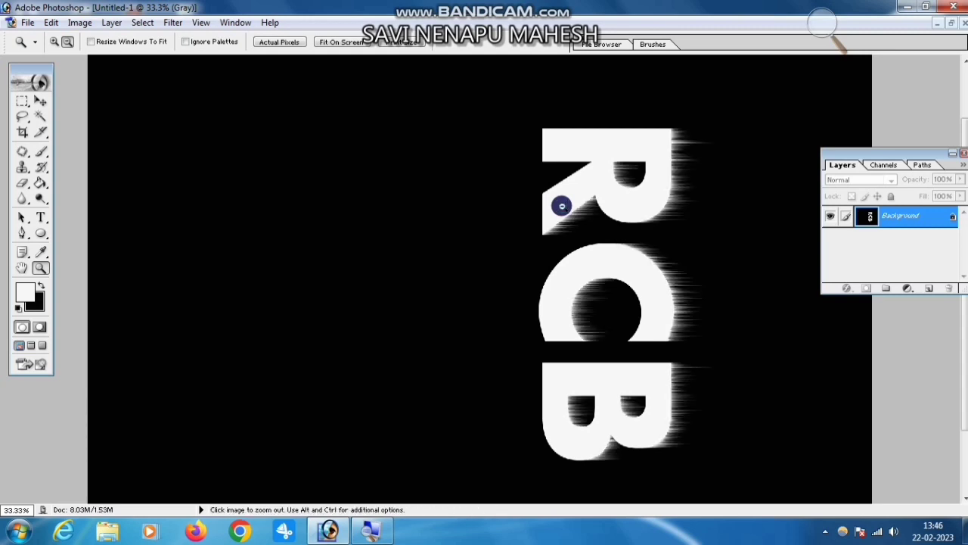
key("ctrl+f")
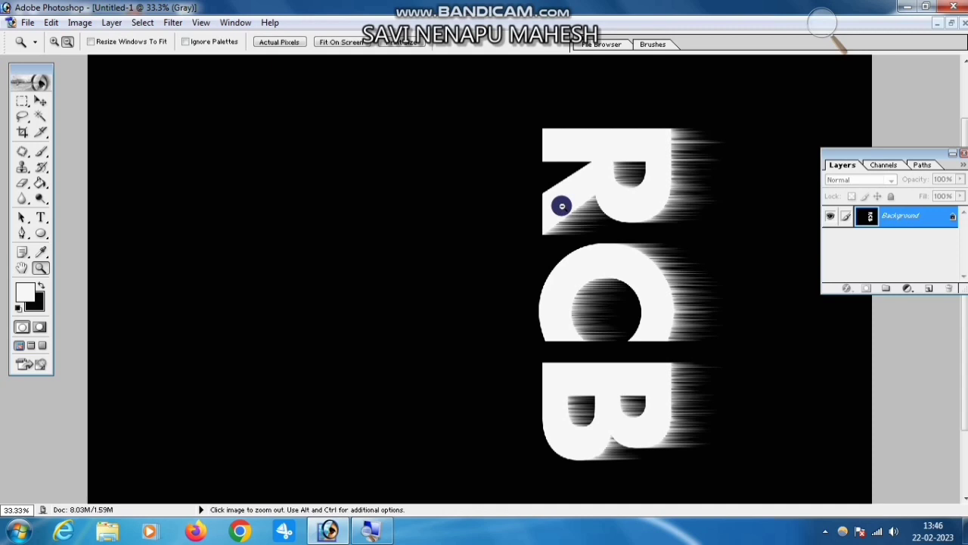
key("ctrl+z")
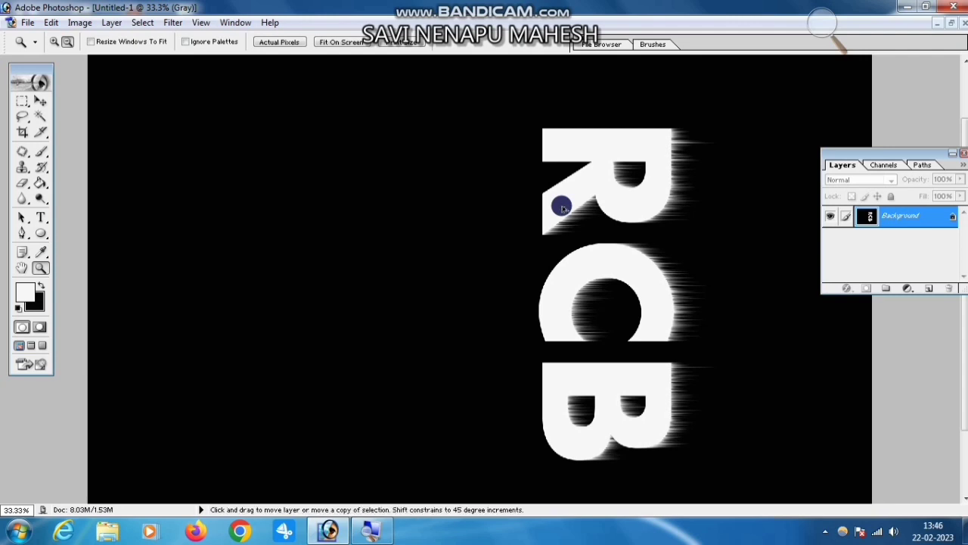
key("ctrl+alt+z")
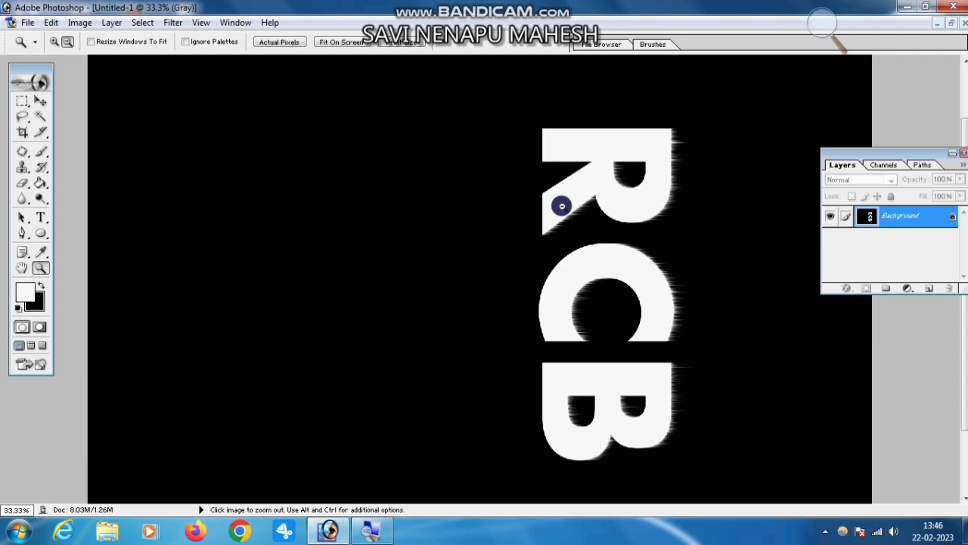
key("ctrl")
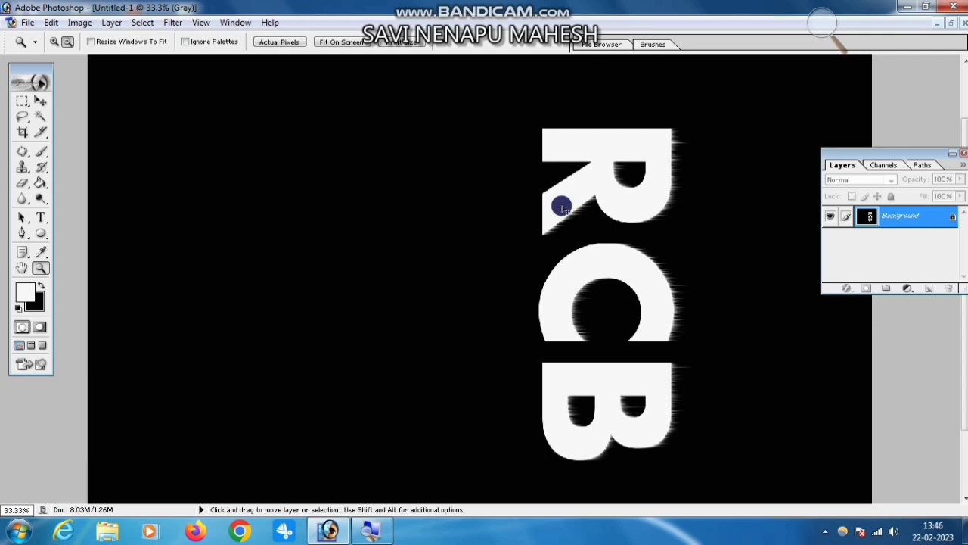
key("ctrl+shift+z")
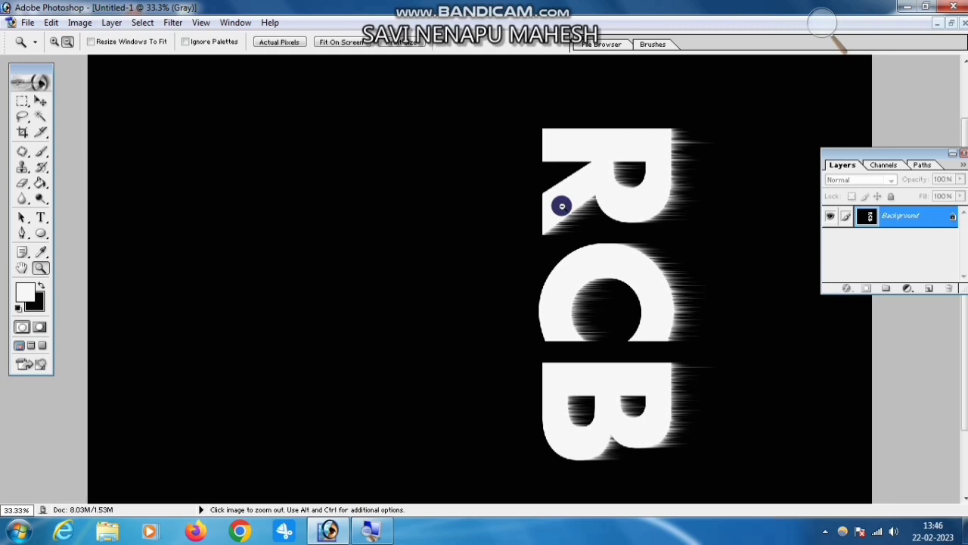
left_click(174, 21)
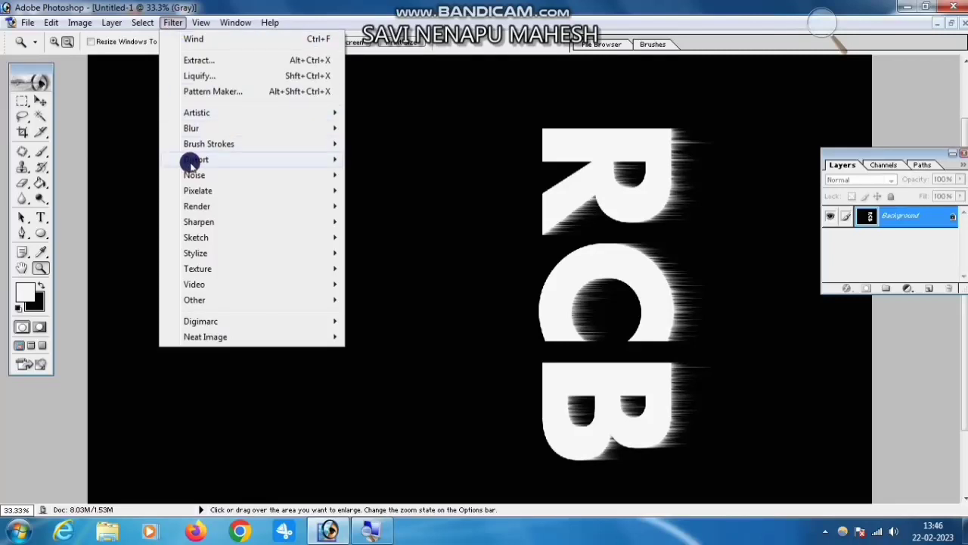
mouse_move(195, 159)
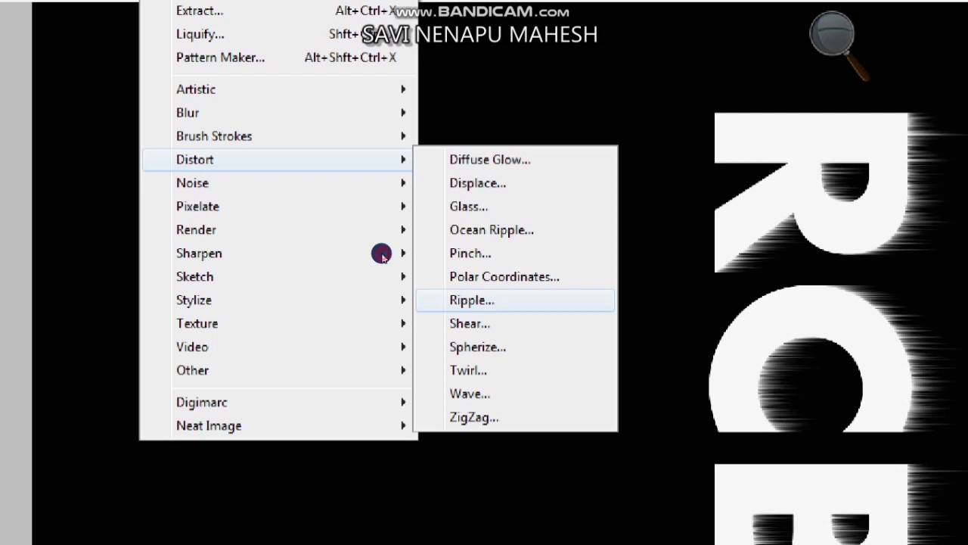
Apply Distort > Ripple with Amount 100% and Size Small
key("Return")
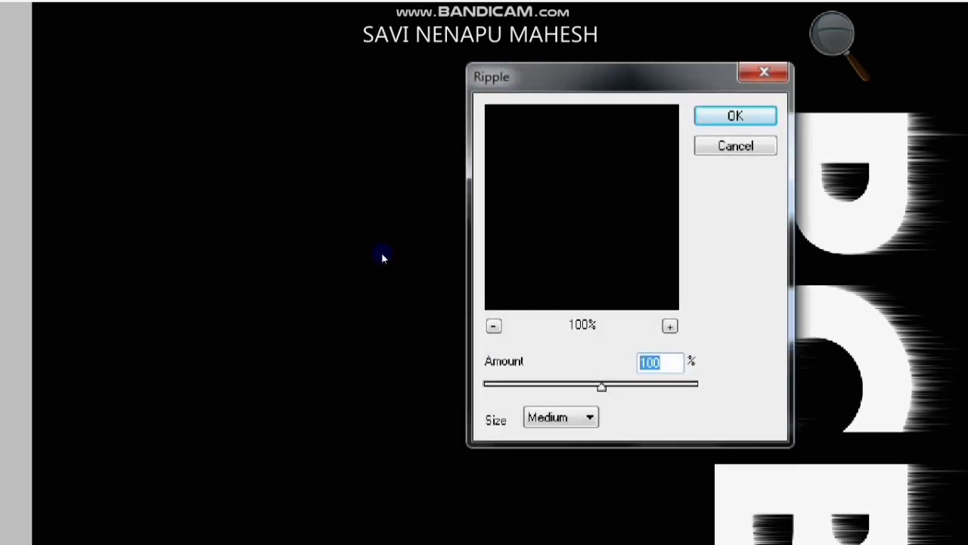
left_click(393, 272, "alt")
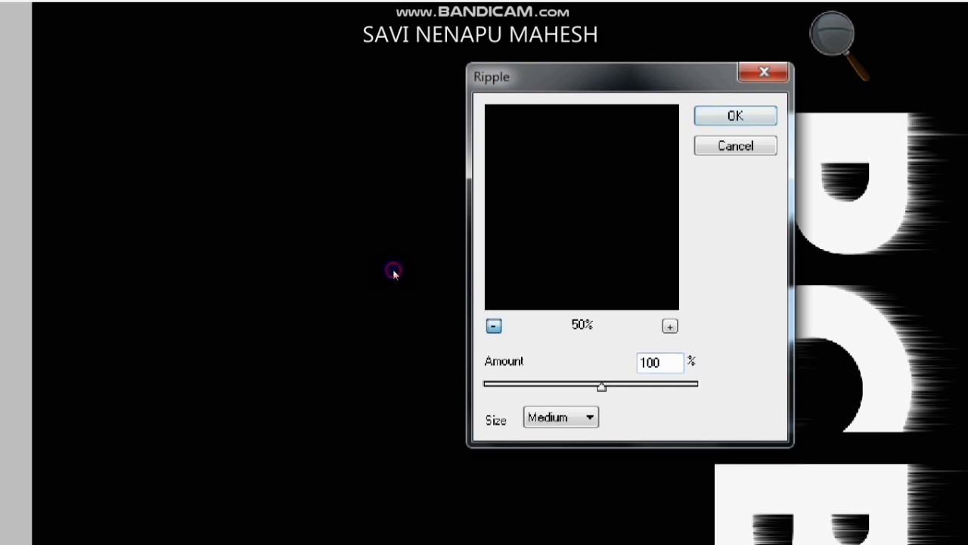
key("alt+Down")
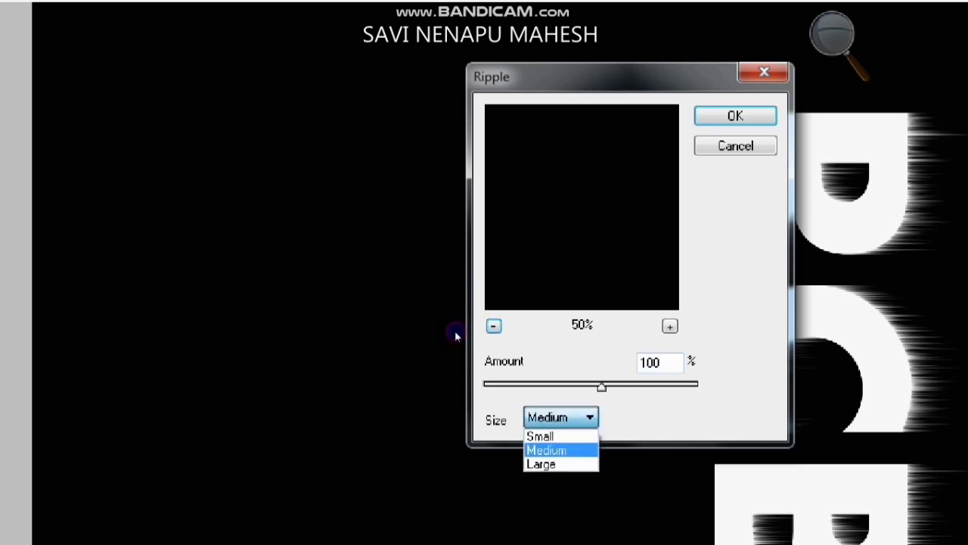
key("Up")
key("Return")
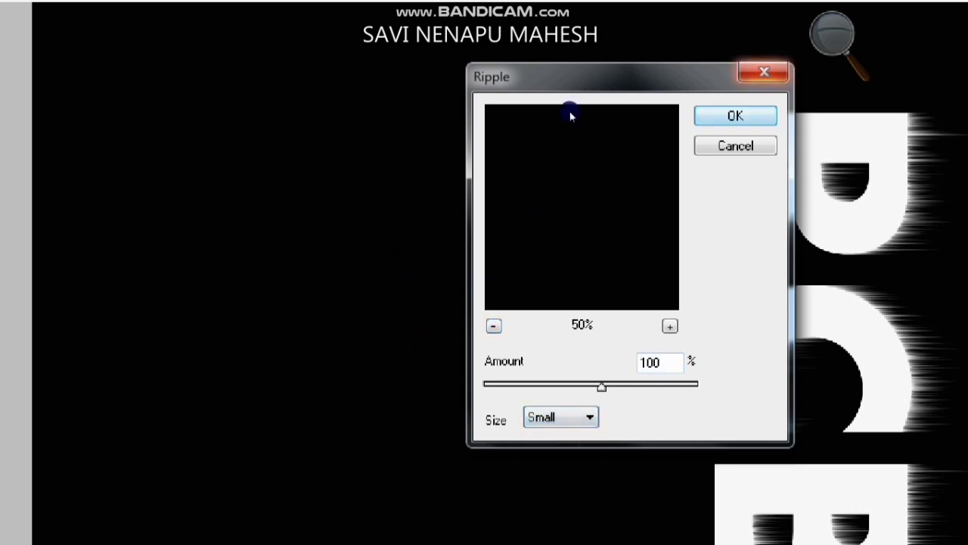
key("Return")
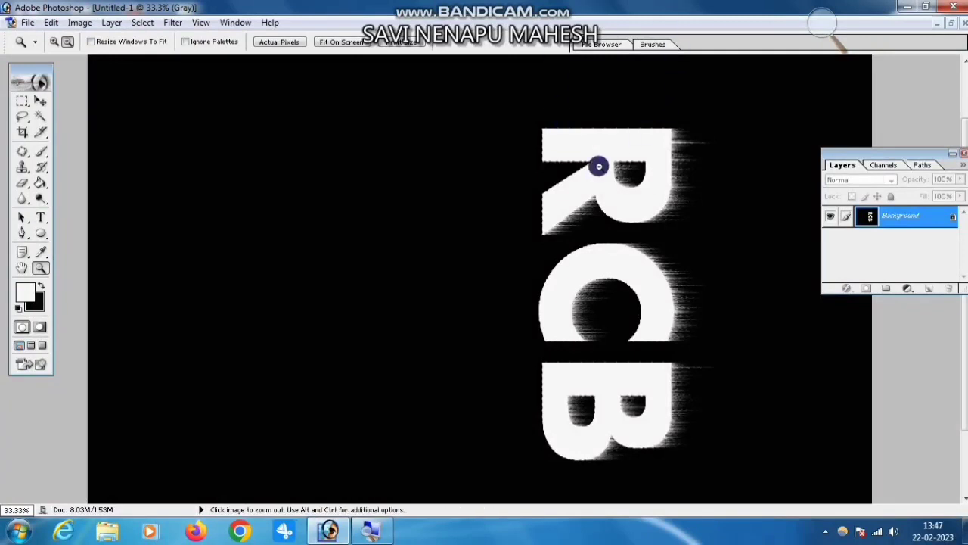
Change the image mode from Grayscale to Indexed Color via Image > Mode
left_click(81, 23)
left_click(99, 39)
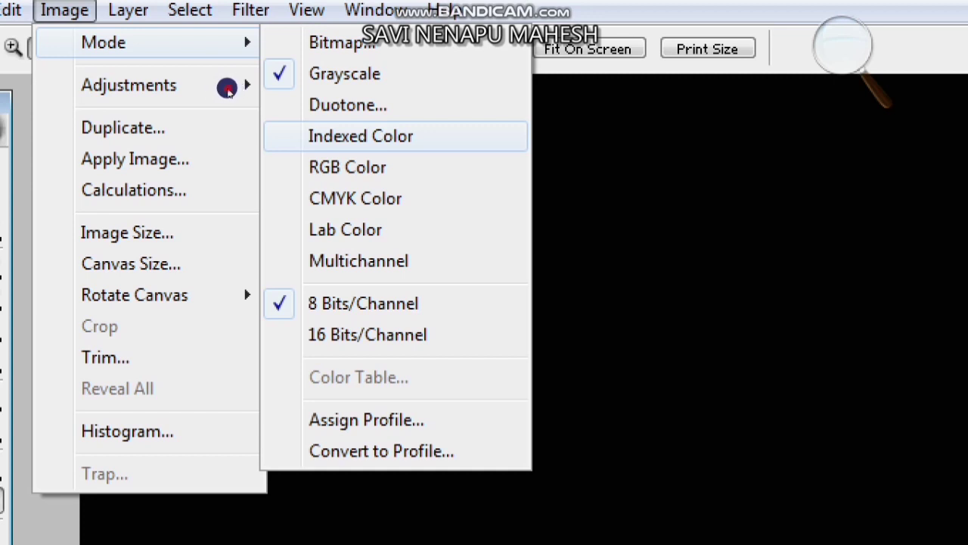
key("Escape")
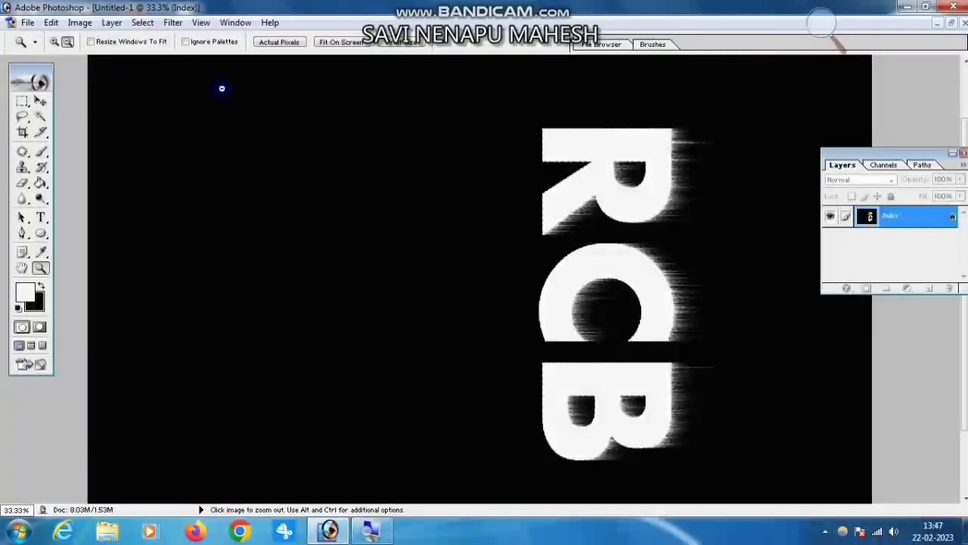
left_click(53, 23)
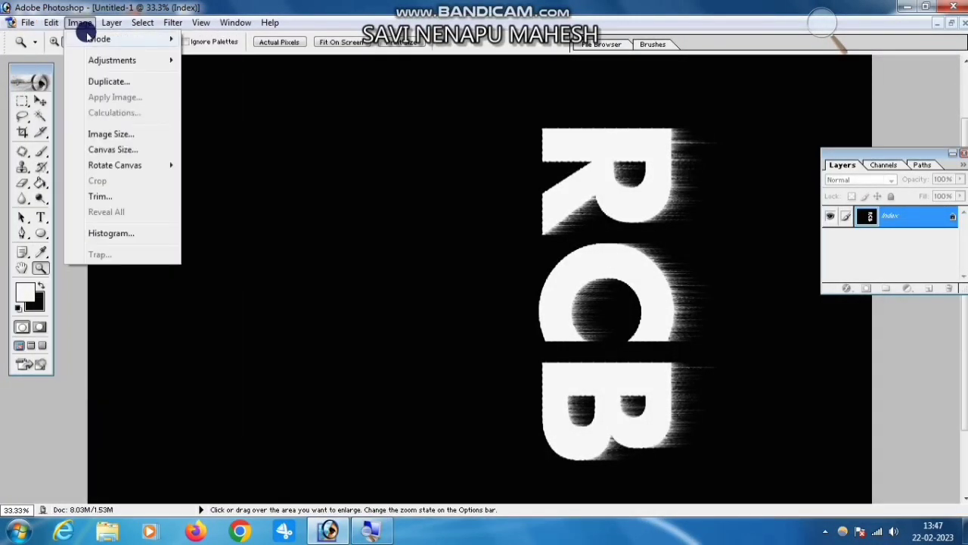
mouse_move(99, 39)
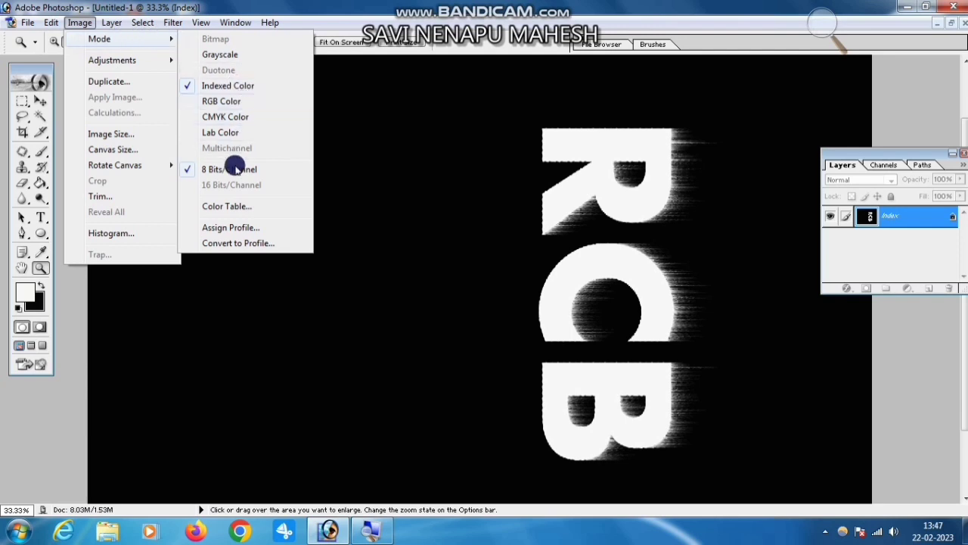
Load the Black Body preset in the Color Table and apply it
left_click(228, 206)
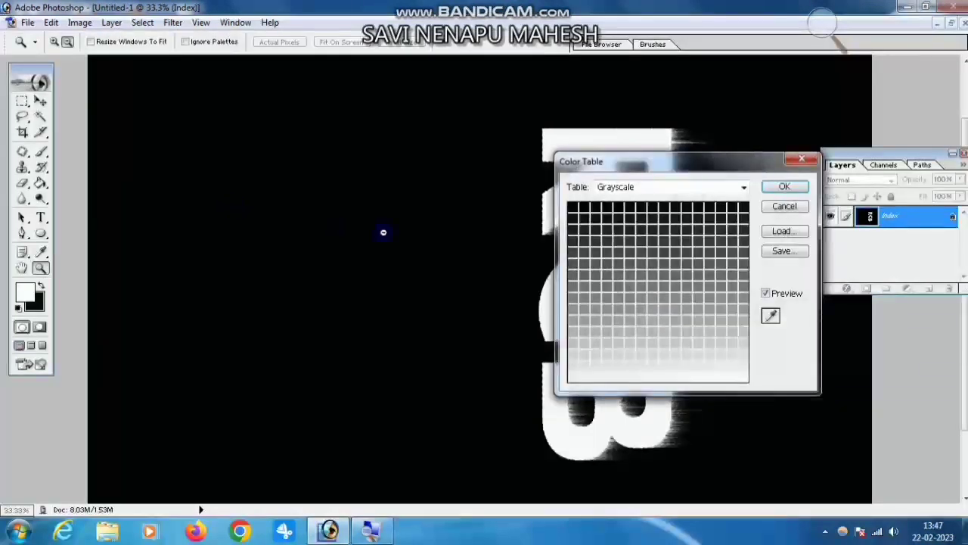
left_click(633, 191)
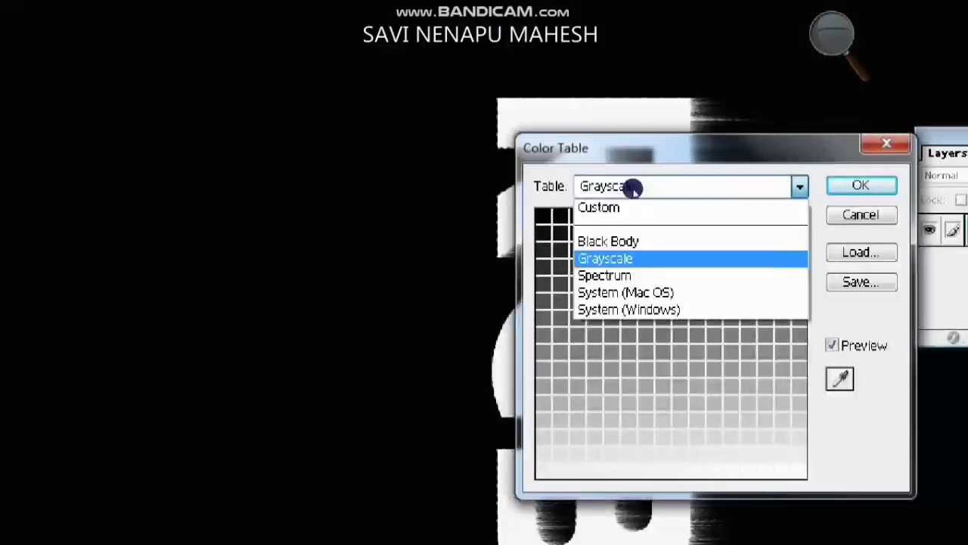
left_click(626, 239)
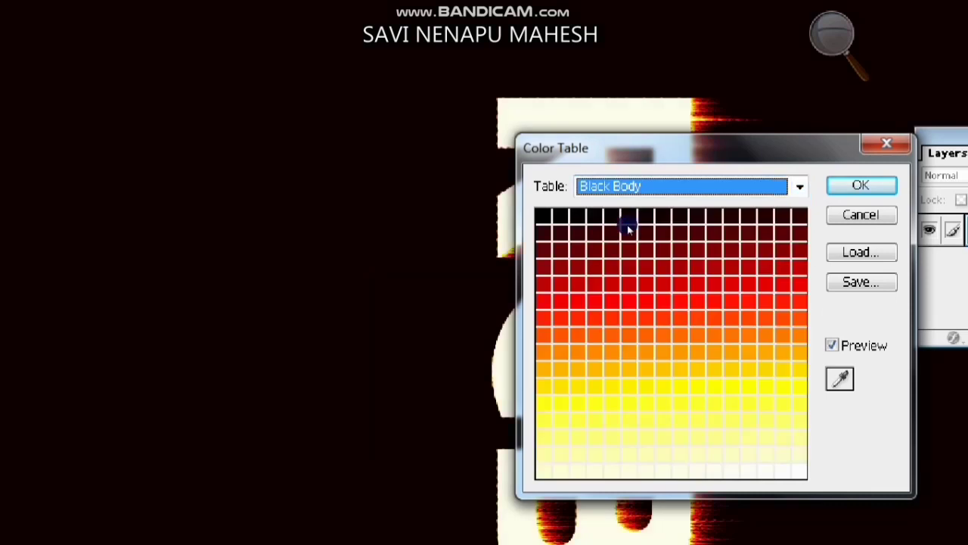
key("Return")
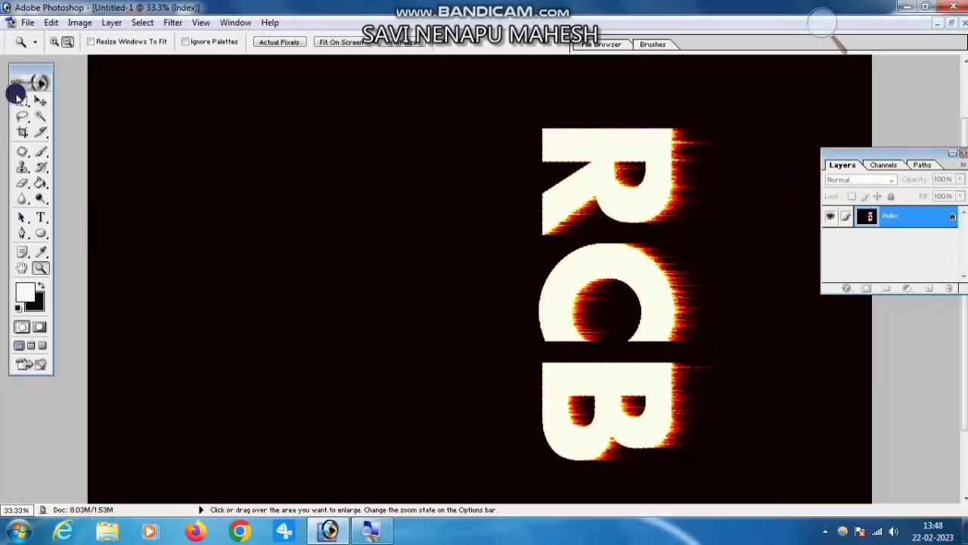
Magic Wand-select the white faces of the R, C and B letters together
left_click(41, 117)
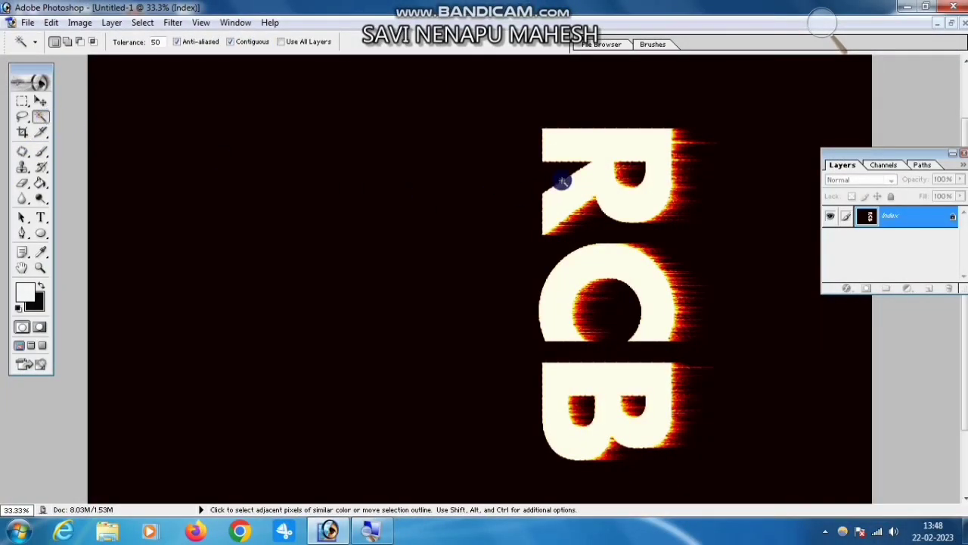
left_click(607, 197, "shift")
left_click(611, 270, "shift")
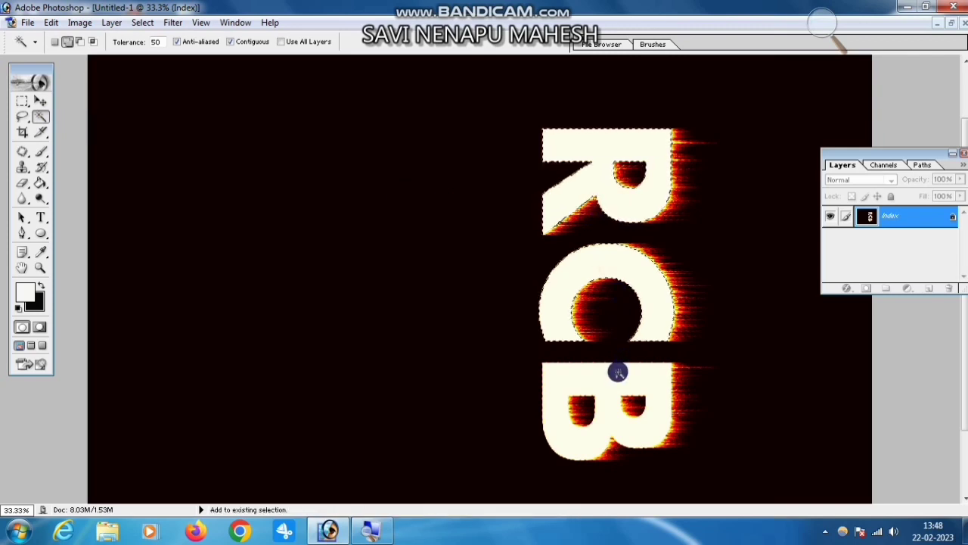
left_click(615, 374, "shift")
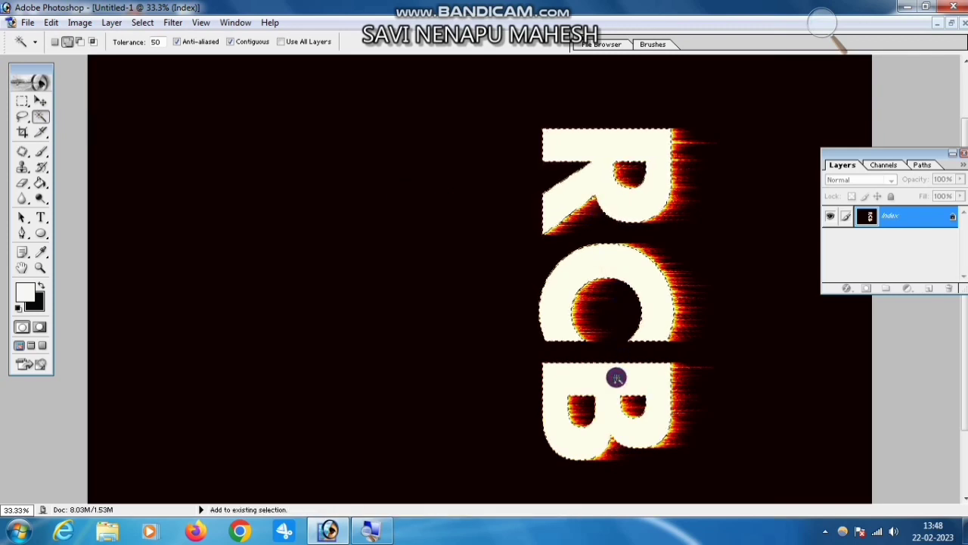
Set the foreground colour to red-orange F82F08
left_click(25, 293)
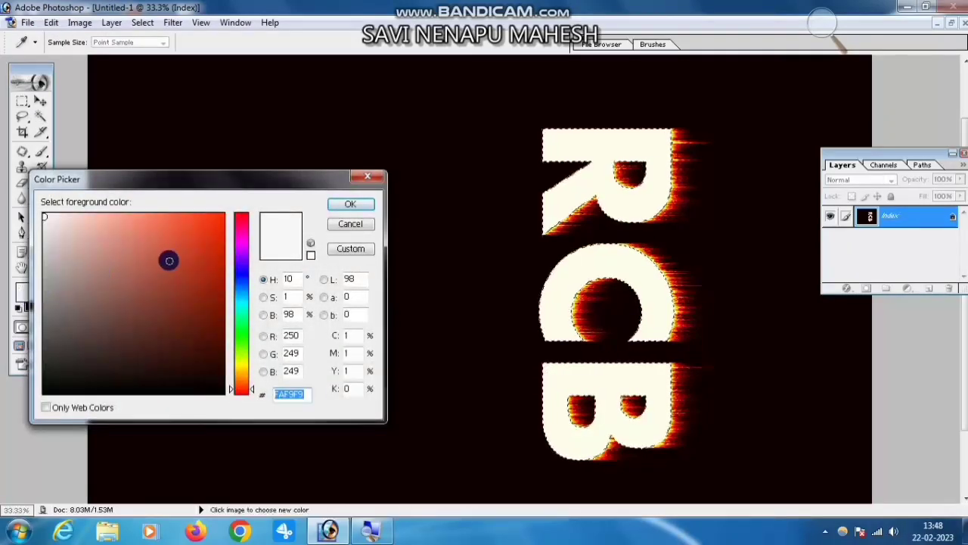
left_click(218, 218)
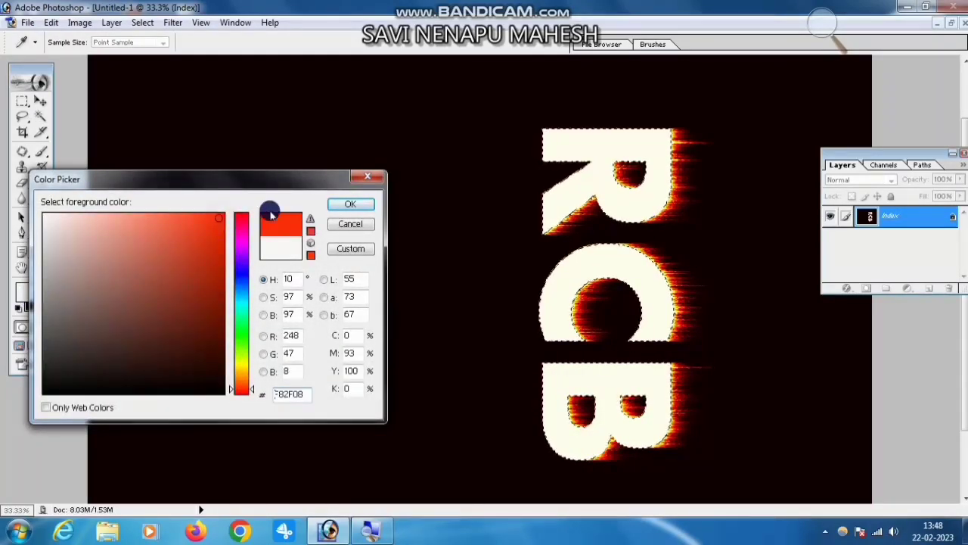
left_click(344, 204)
Brush the selected letters solid red-orange, then deselect them
left_click(43, 149)
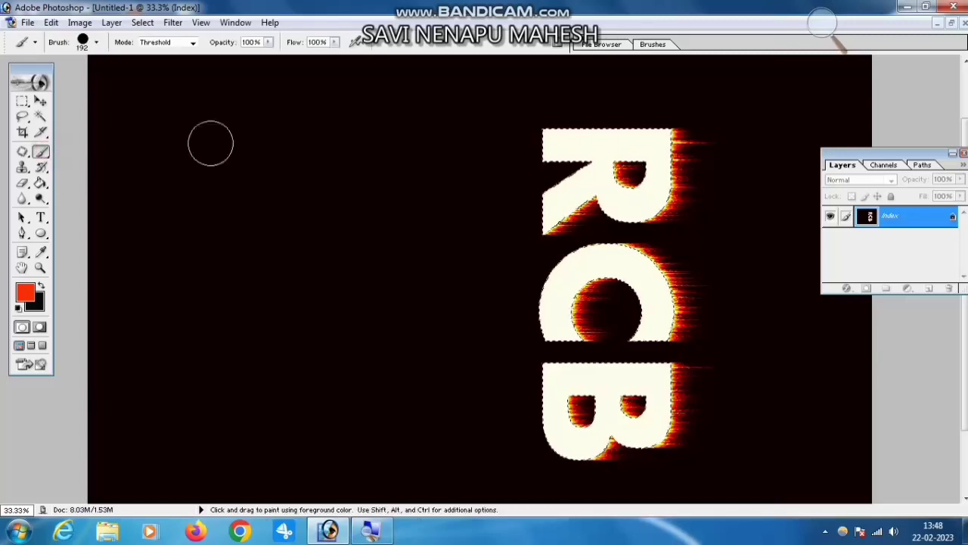
mouse_move(557, 134)
left_mouse_down()
mouse_move(628, 134)
mouse_move(622, 176)
mouse_move(658, 198)
mouse_move(545, 205)
mouse_move(666, 291)
mouse_move(648, 346)
mouse_move(567, 324)
mouse_move(627, 249)
mouse_move(579, 267)
mouse_move(567, 335)
mouse_move(659, 399)
mouse_move(574, 449)
mouse_move(558, 335)
mouse_move(631, 382)
mouse_move(579, 448)
mouse_move(602, 419)
left_mouse_up()
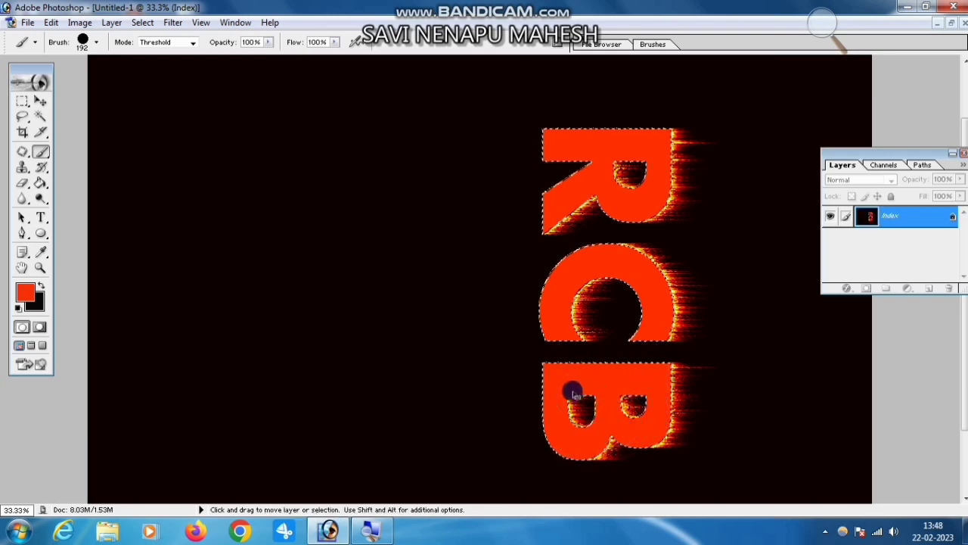
key("ctrl+d")
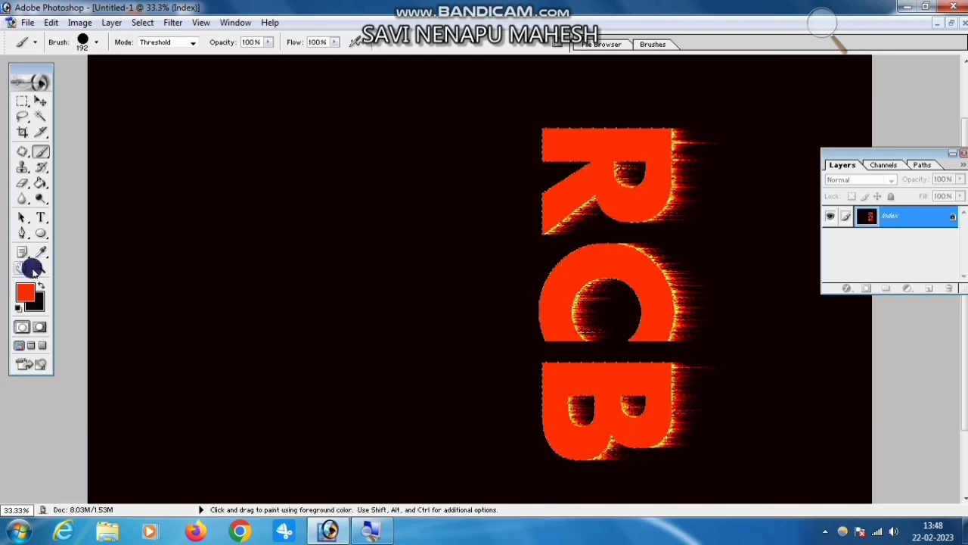
Zoom out to show the whole fiery canvas
left_click(40, 267)
left_click(67, 44)
left_click(546, 240)
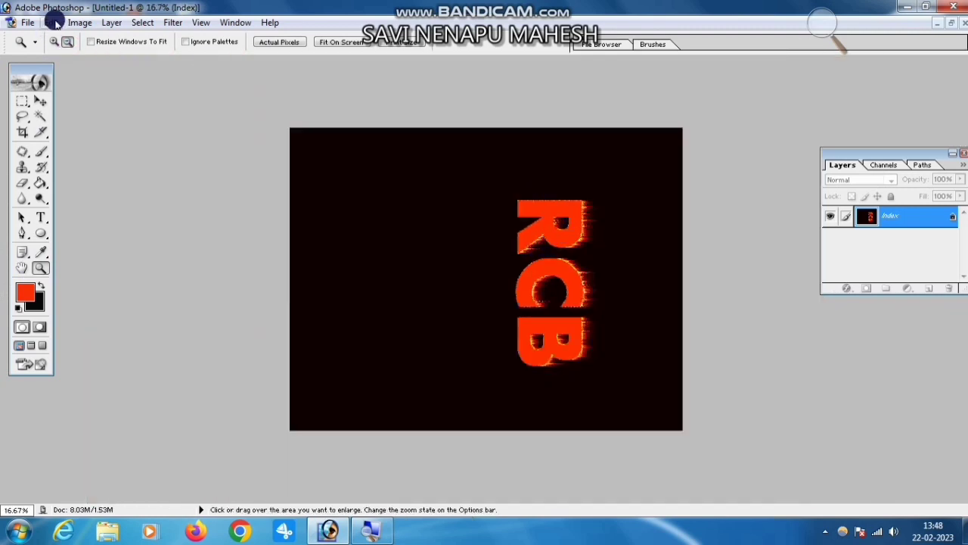
Rotate the canvas in 90° clockwise turns until RCB reads horizontally with flames on top
left_click(28, 22)
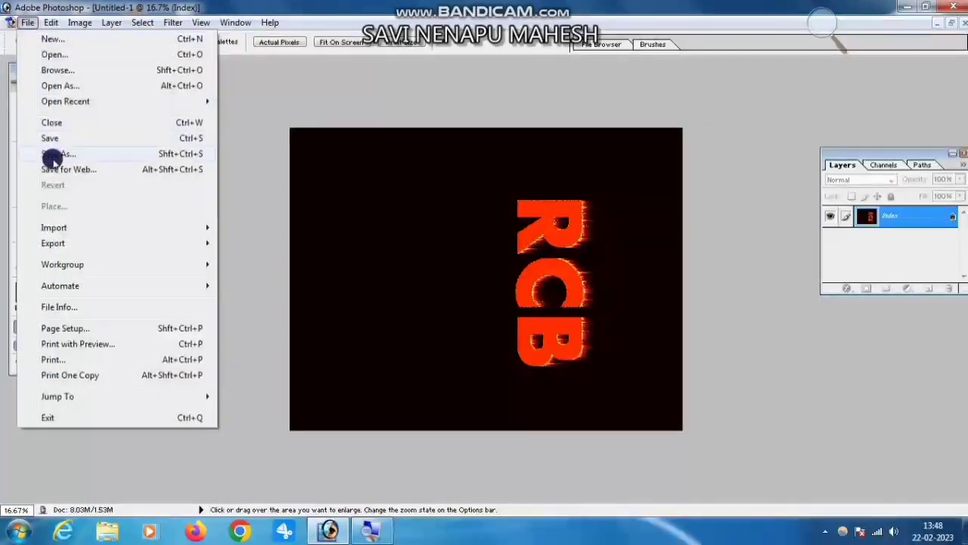
left_click(523, 202)
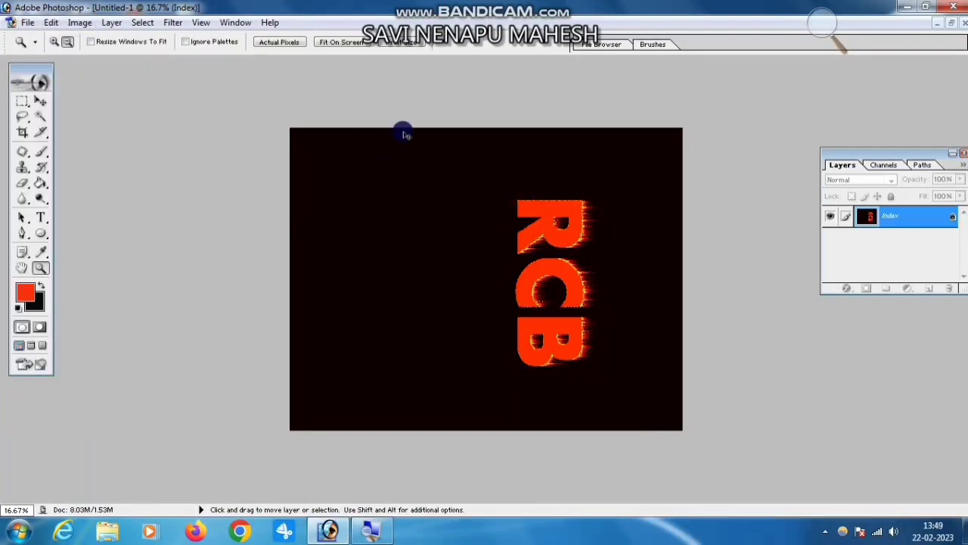
key("alt")
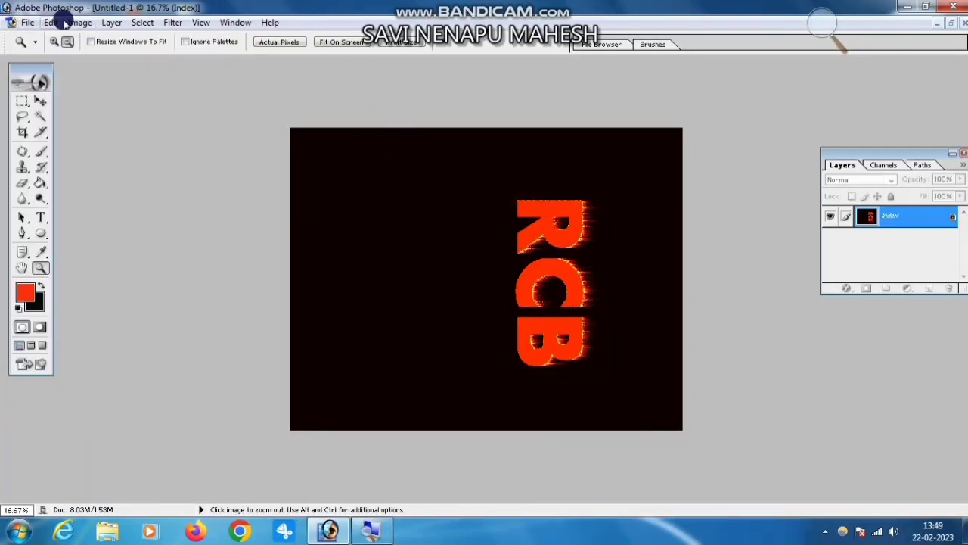
left_click(80, 22)
mouse_move(115, 165)
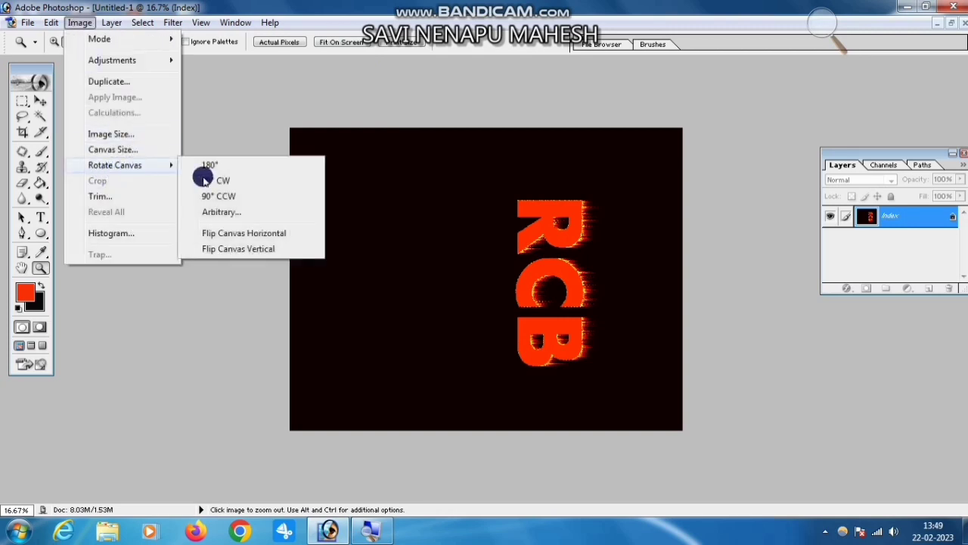
left_click(216, 181)
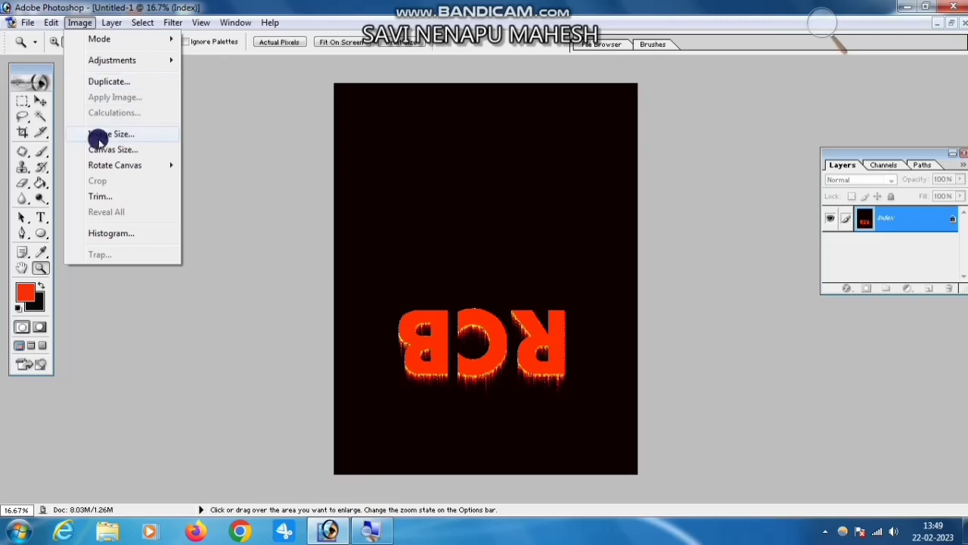
mouse_move(115, 165)
left_click(218, 179)
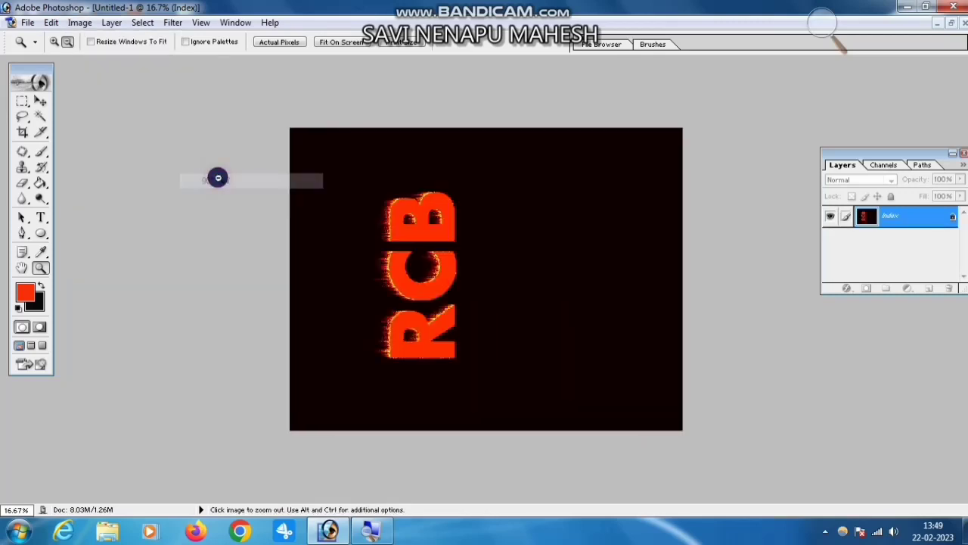
left_click(78, 22)
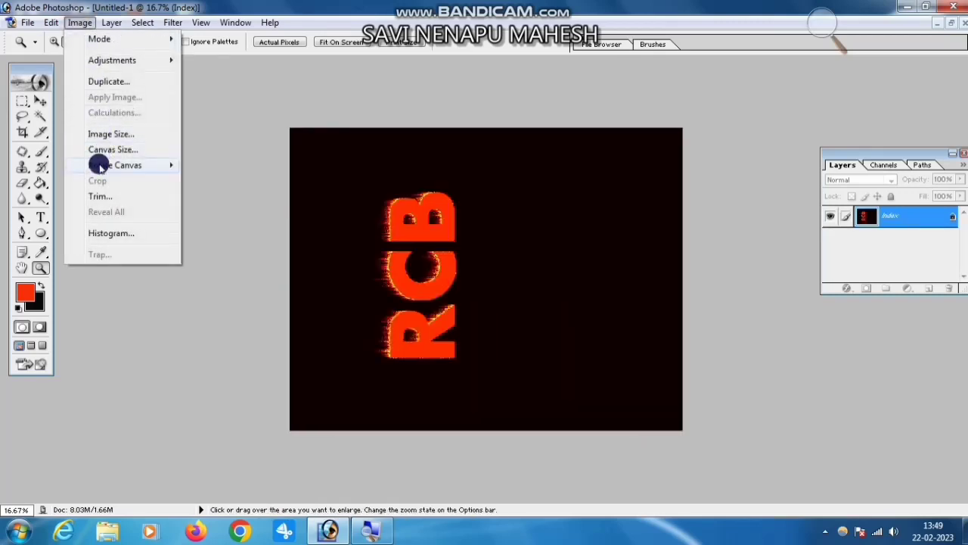
left_click(218, 179)
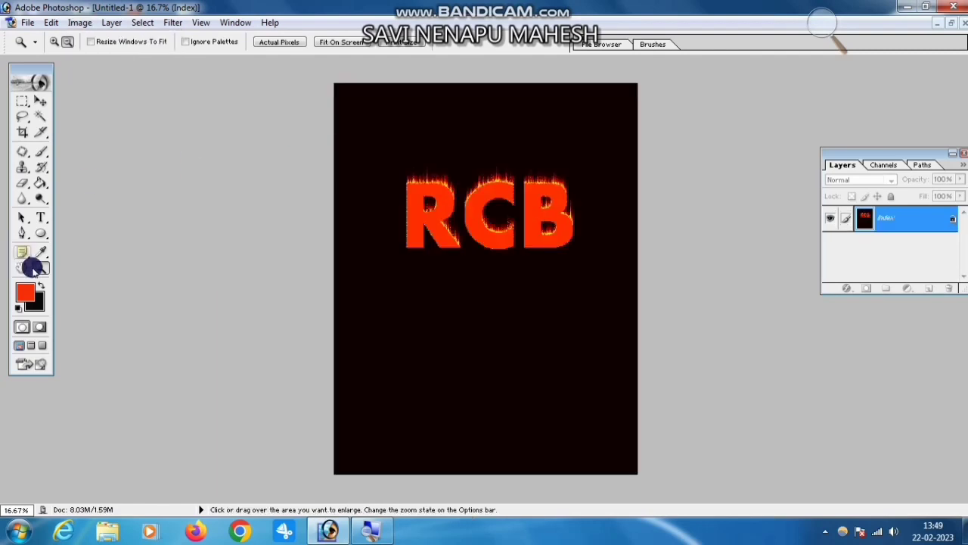
Zoom in to 66.7% on the RCB lettering to inspect the flames
left_click(53, 42)
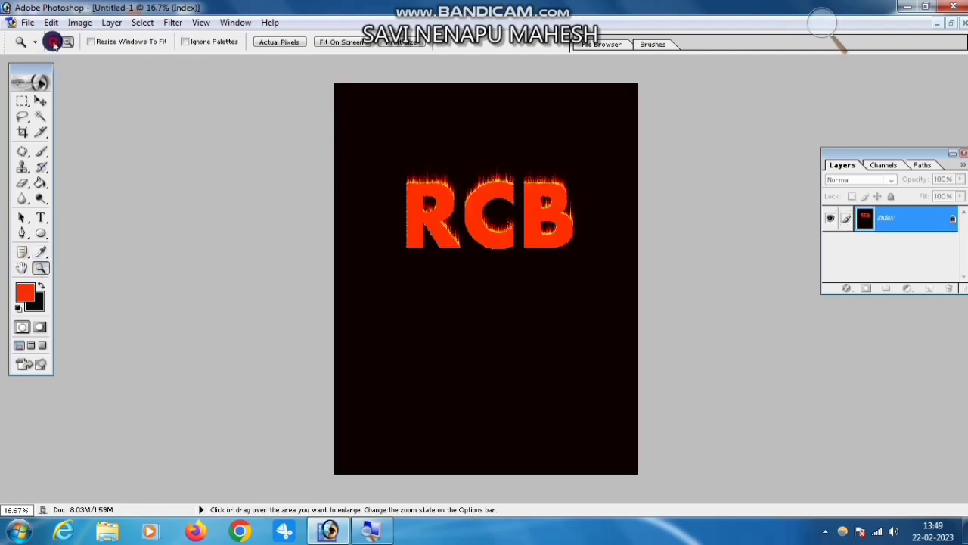
left_click(523, 220)
left_click(522, 220)
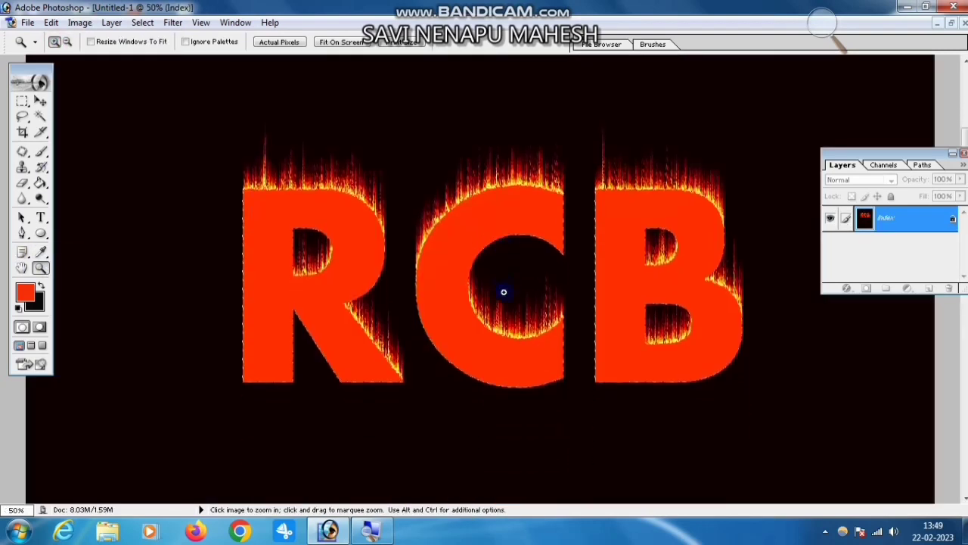
left_click(505, 289)
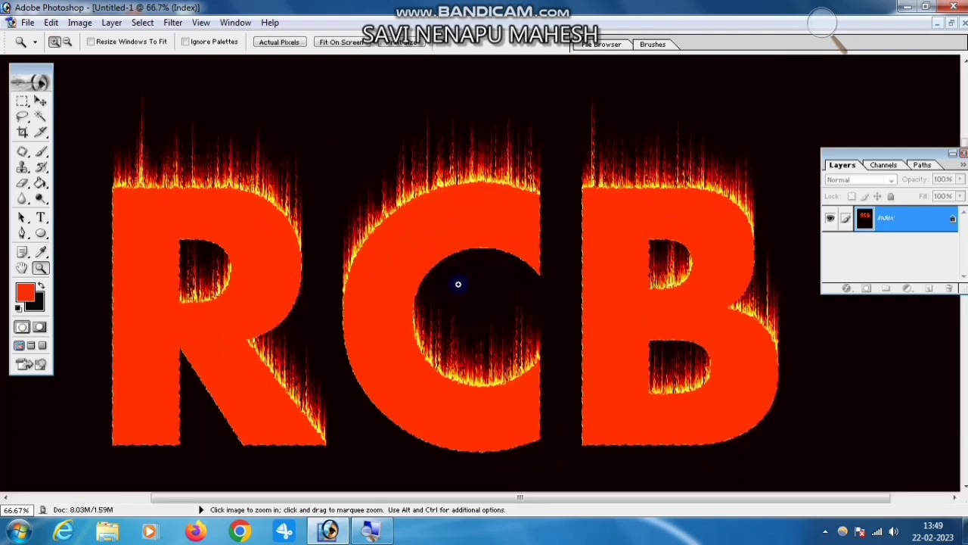